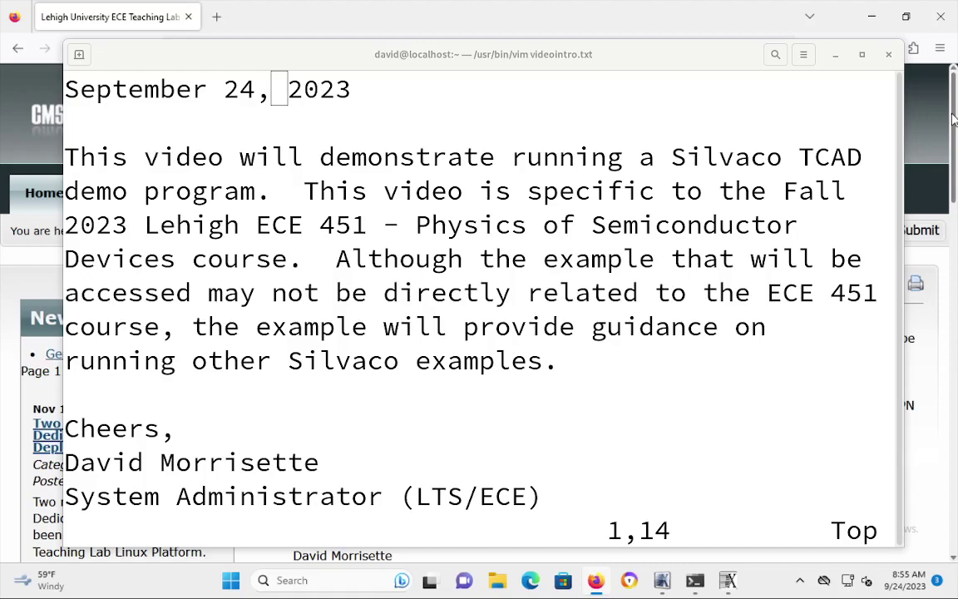
Move the Vim intro note aside and minimize it to reveal the Lehigh ECE Teaching Lab home page.
left_click_drag(357, 57, 722, 36)
key("super+Down")
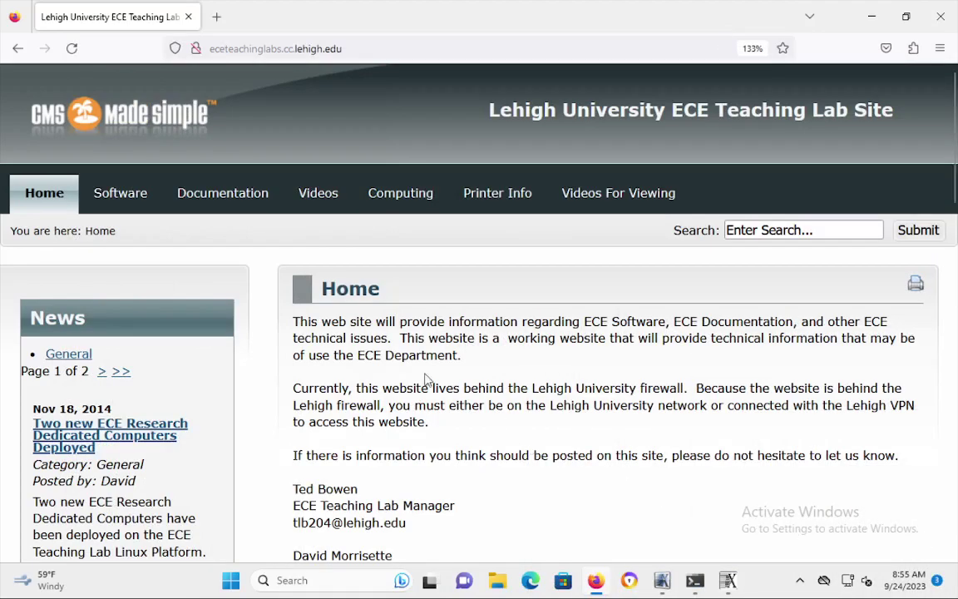
Bring up the Computing dropdown showing the Teaching Lab Linux Platform entry.
mouse_move(363, 177)
mouse_move(393, 193)
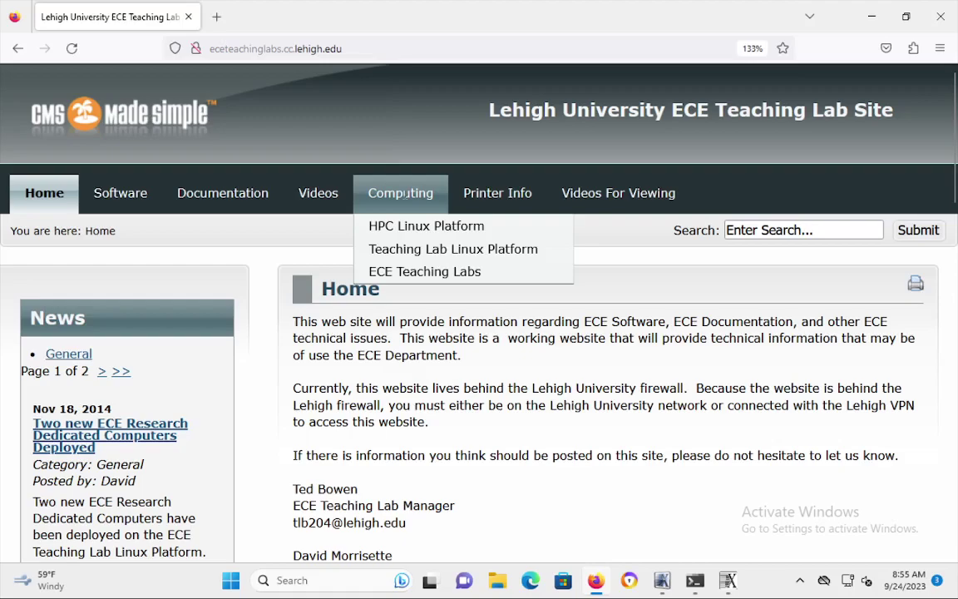
Open the Teaching Lab Linux Platform page and scroll to the CentOS 7 Silvaco servers table.
left_click(416, 250)
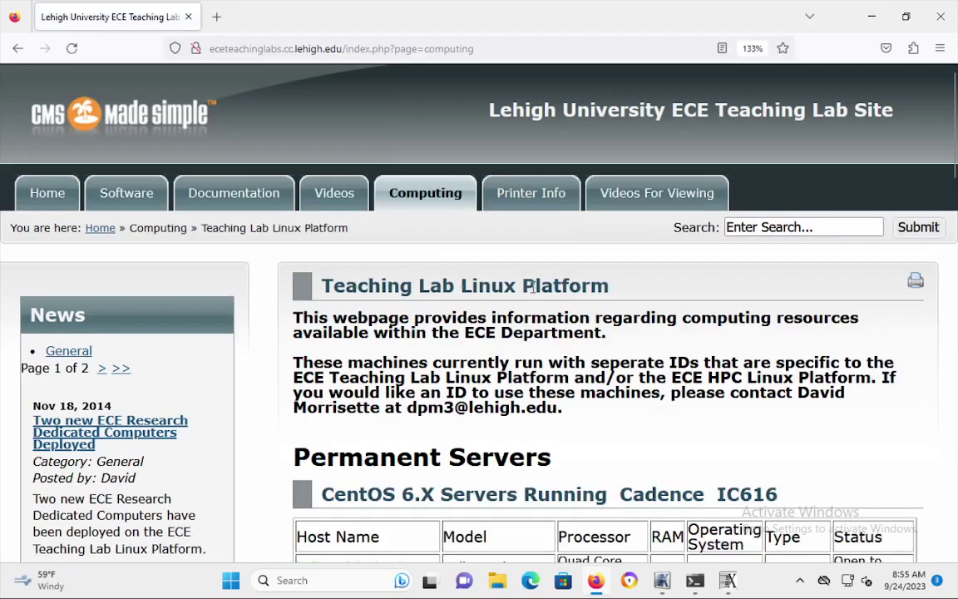
scroll(677, 292, "down", 10)
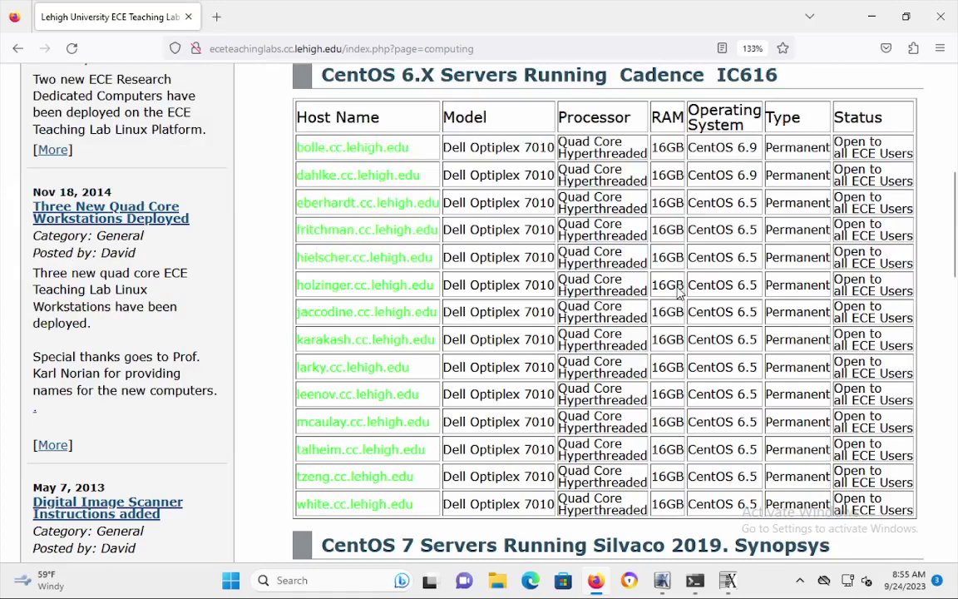
scroll(677, 292, "down", 3)
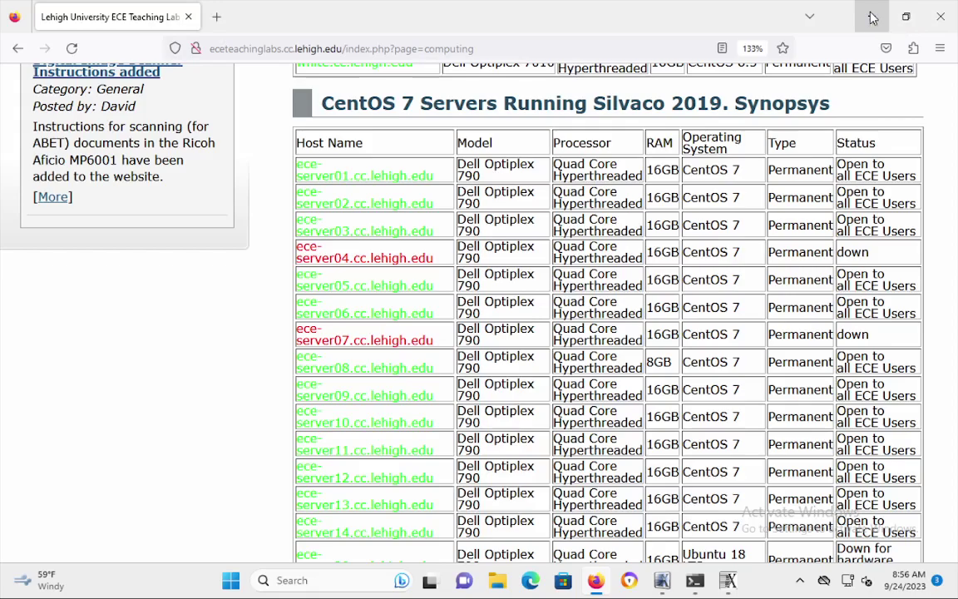
Minimize Firefox, maximize the X2Go remote desktop, and launch a terminal despite the untrusted-launcher warning.
left_click(871, 17)
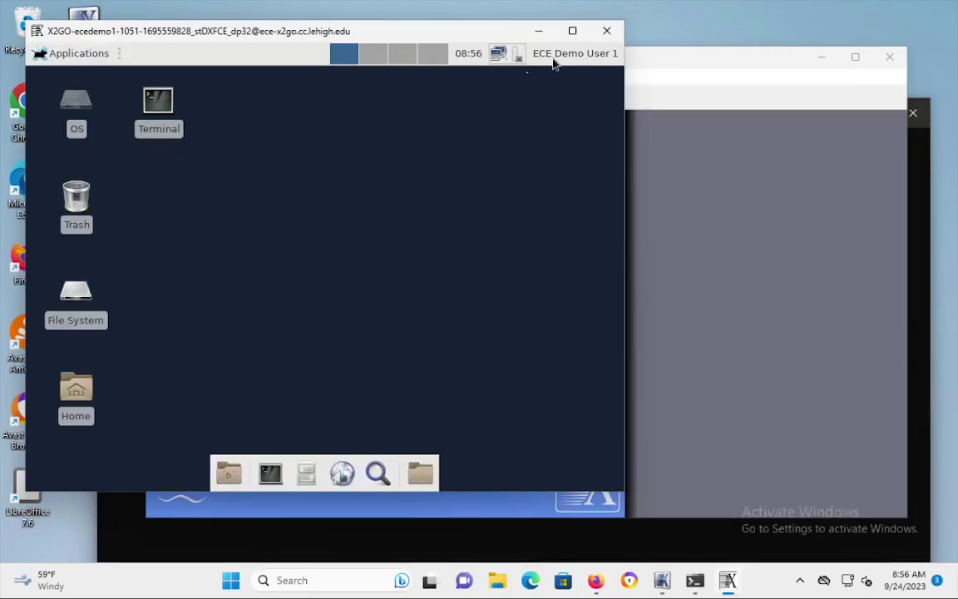
left_click(574, 33)
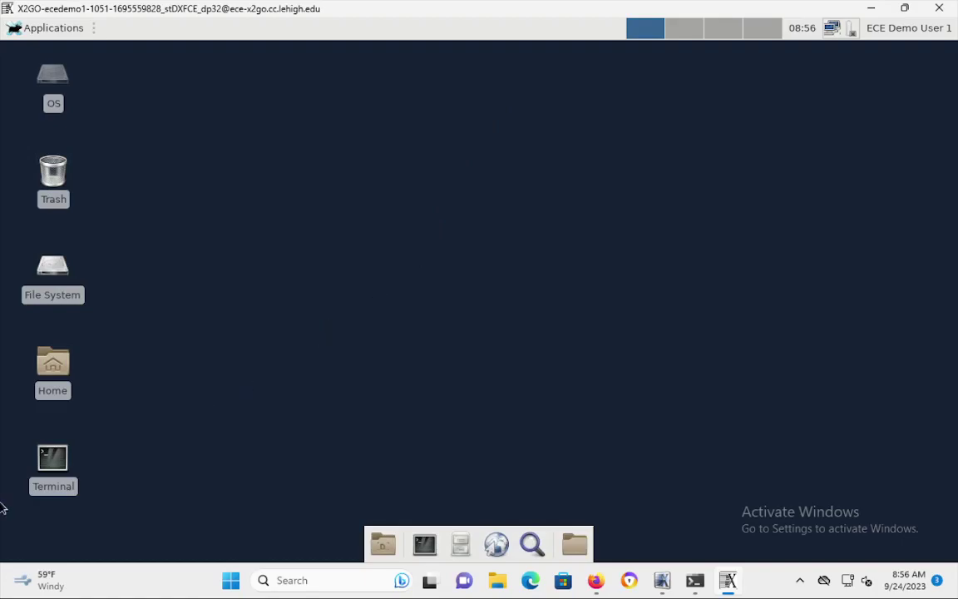
double_click(59, 465)
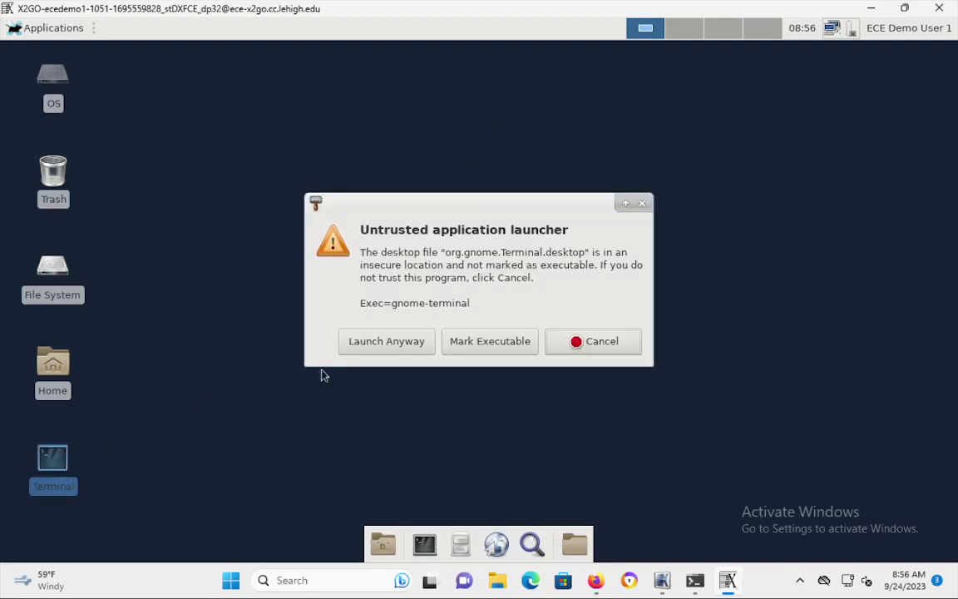
left_click(400, 341)
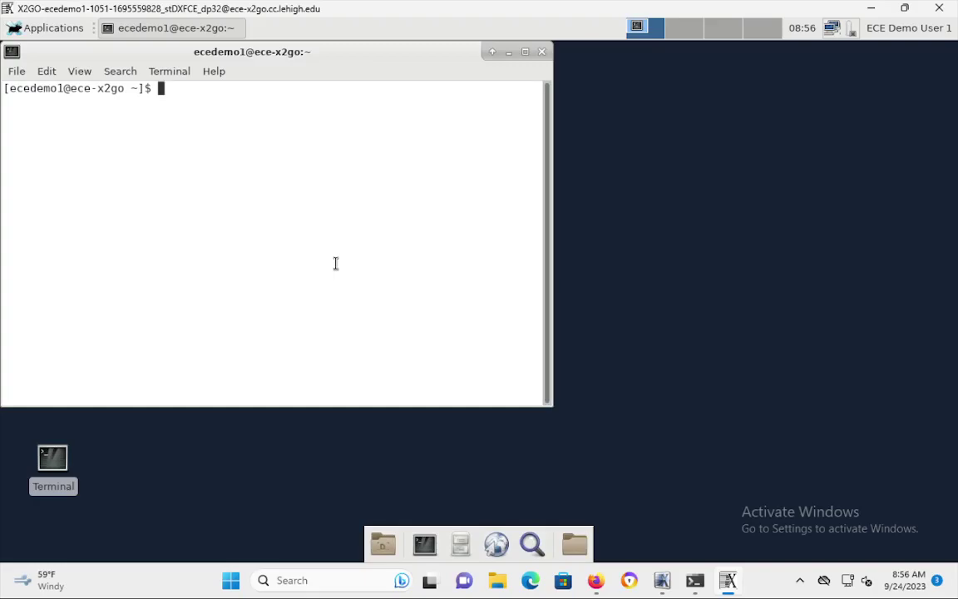
Enlarge the terminal font two steps and resize the window so it clears the dock.
key("ctrl+plus")
key("ctrl+plus")
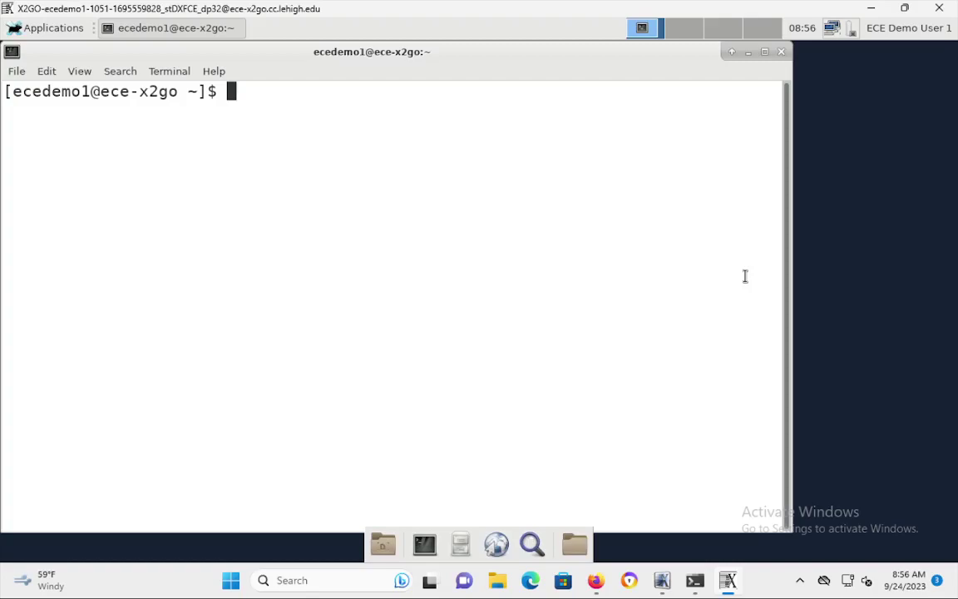
key("ctrl+plus")
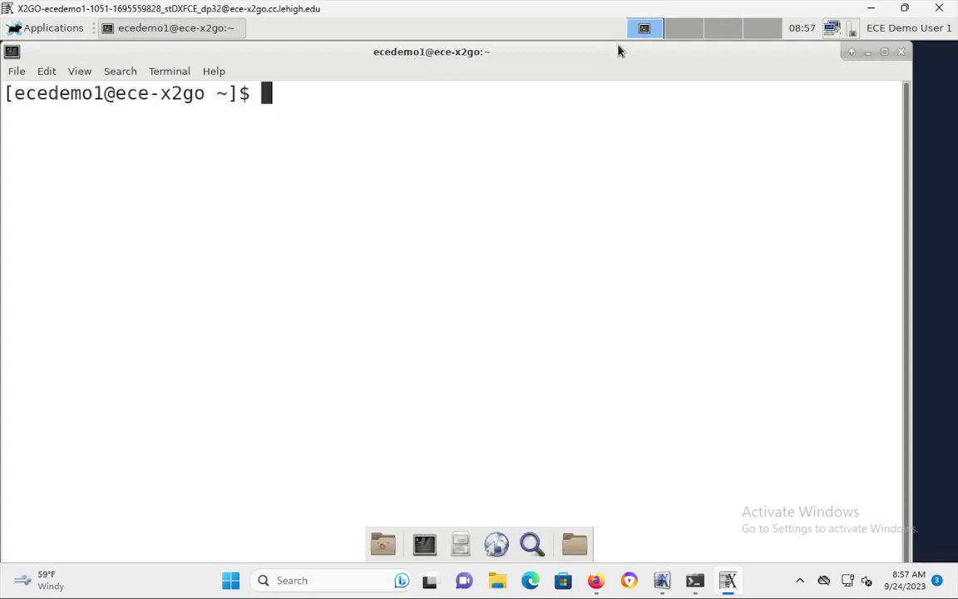
left_click_drag(618, 60, 644, 43)
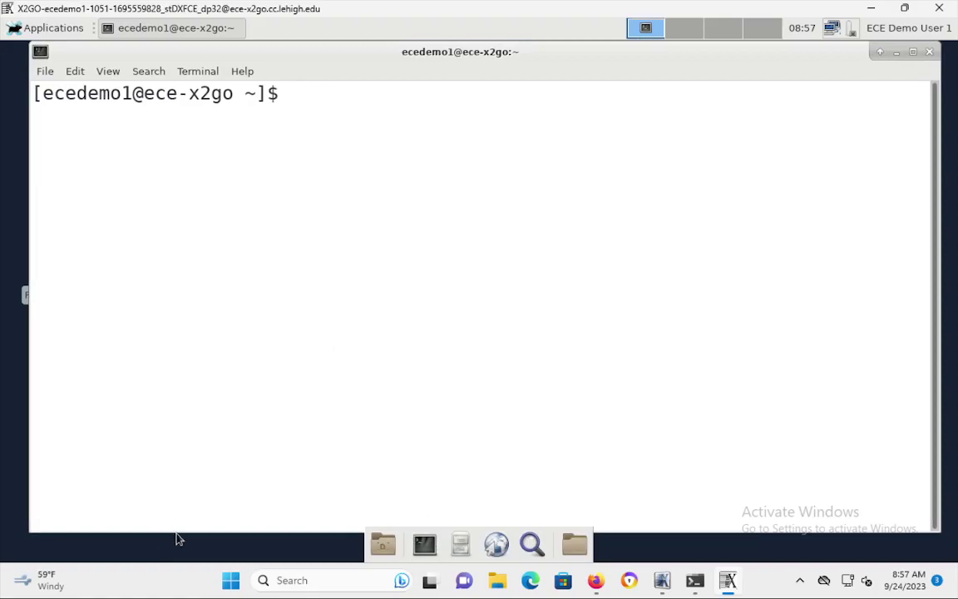
left_click_drag(178, 526, 182, 510)
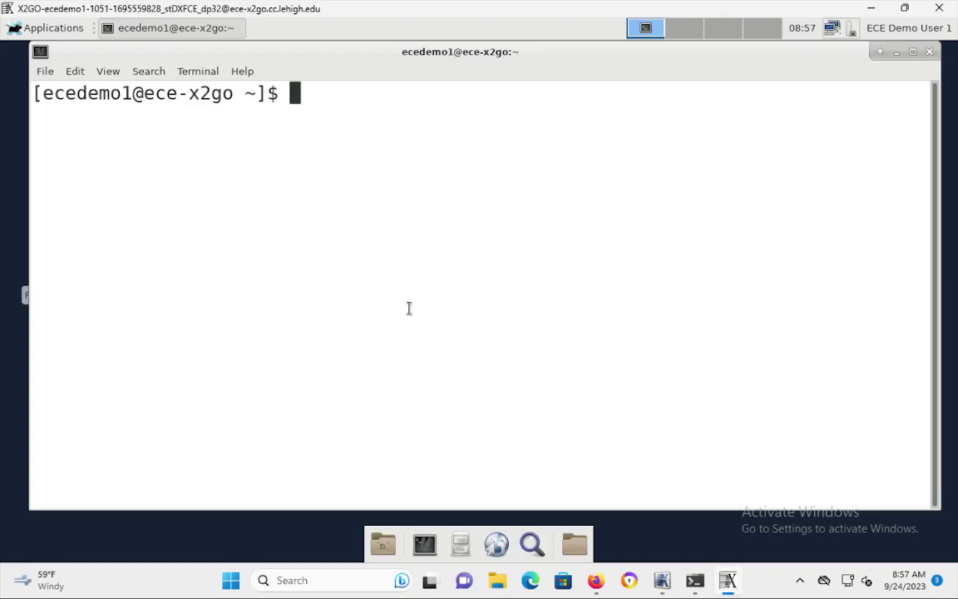
Connect with ssh -X to ece-server05.cc.lehigh.edu as the lab user and accept its host key.
type("ss")
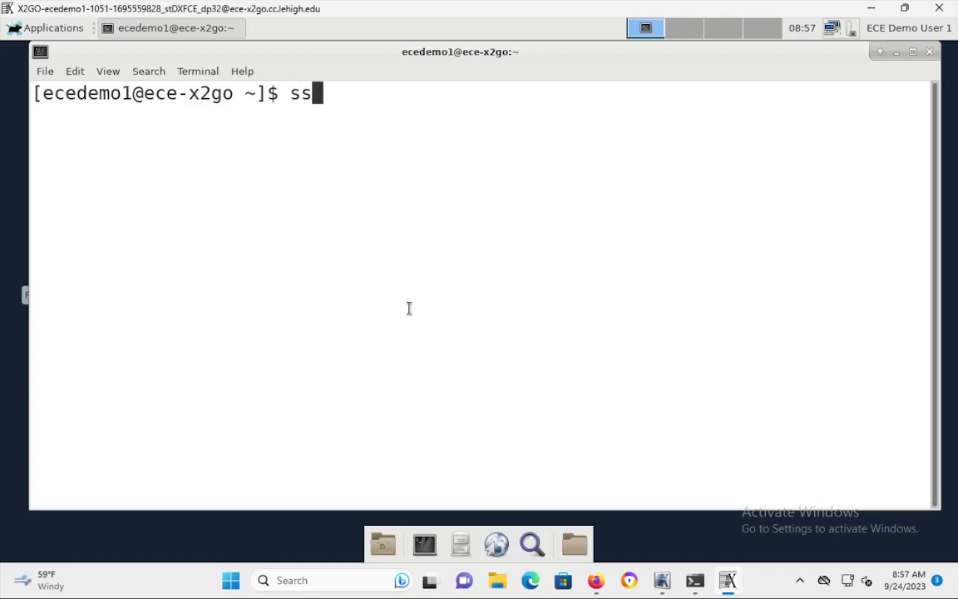
type("h ")
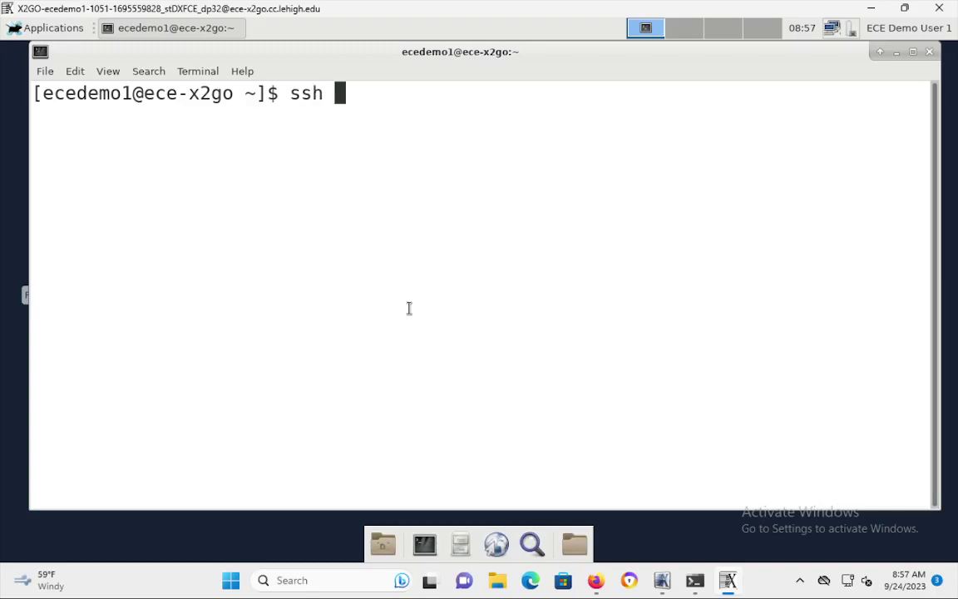
type("-X")
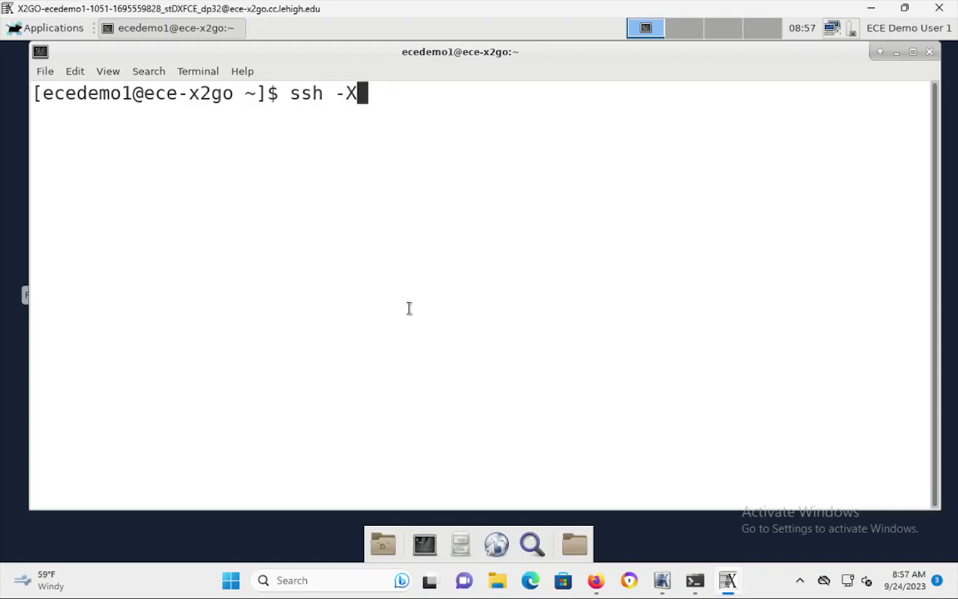
type(" -l ")
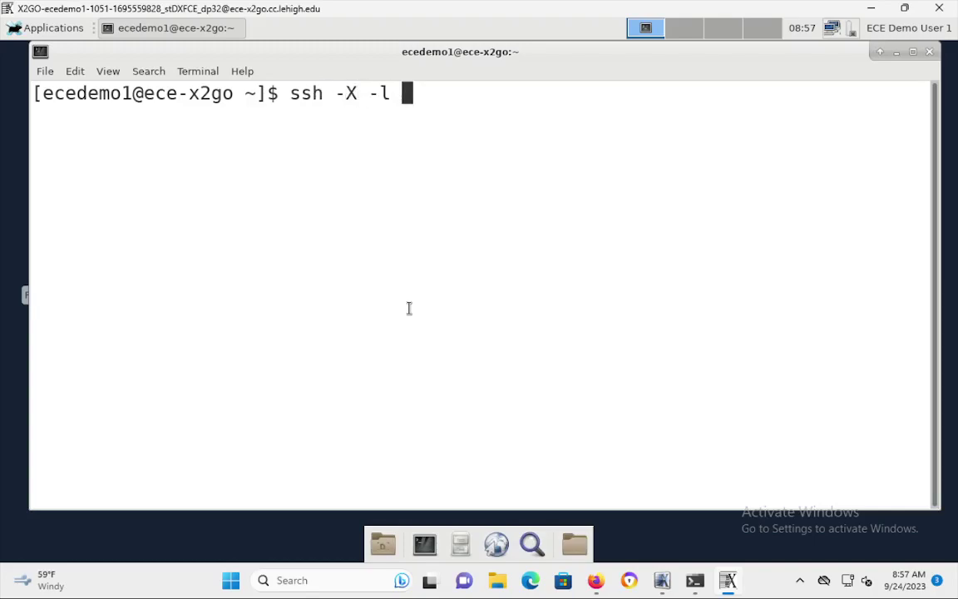
type("ece")
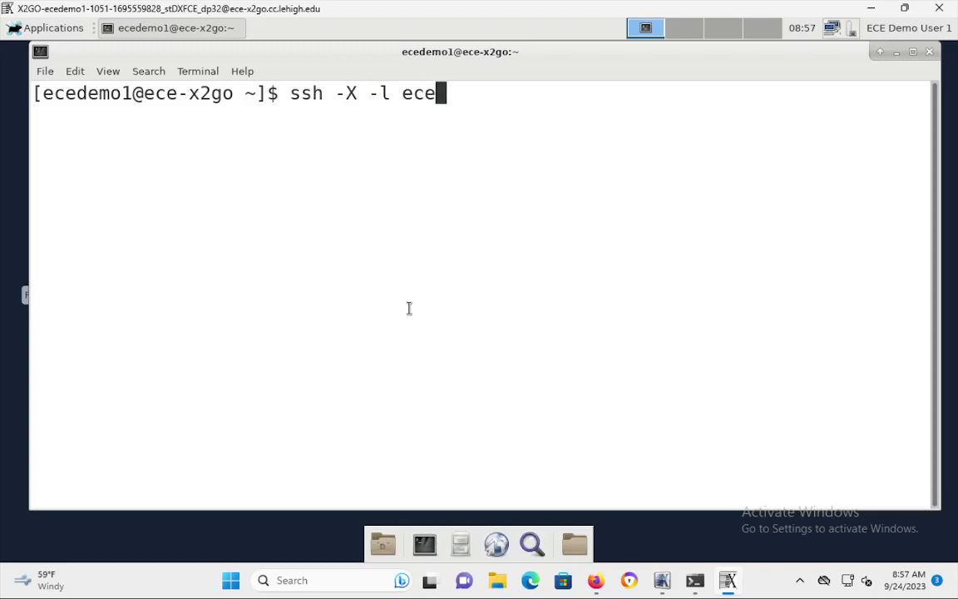
type("dem")
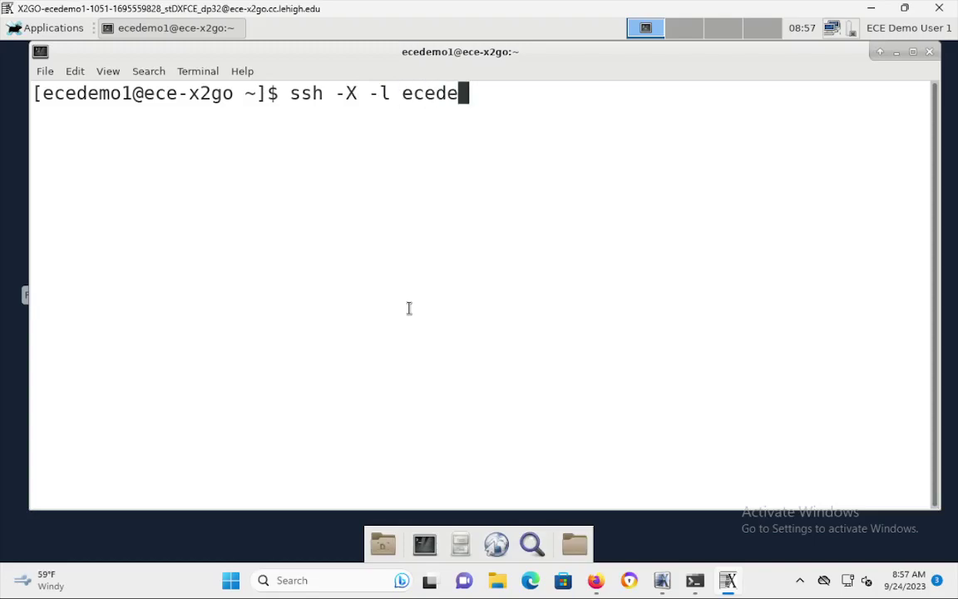
type("o")
type("1")
type(" ece")
type("-")
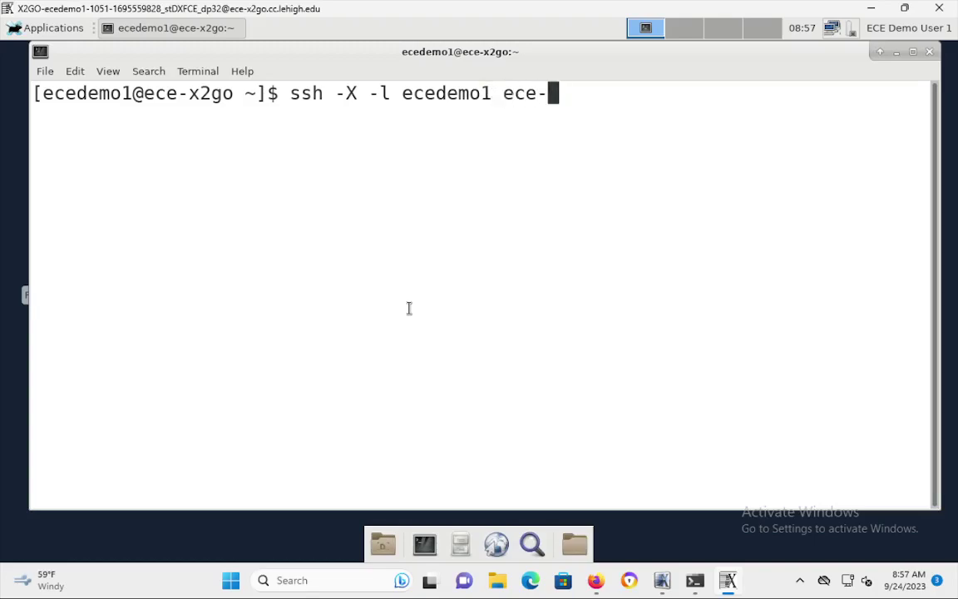
type("server0")
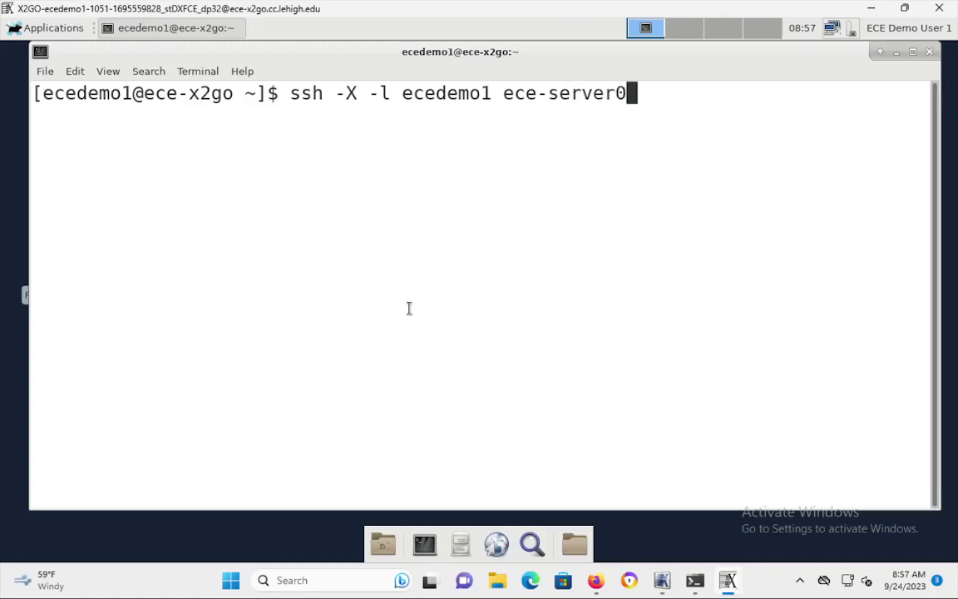
type("5.cc.lehigh.edu")
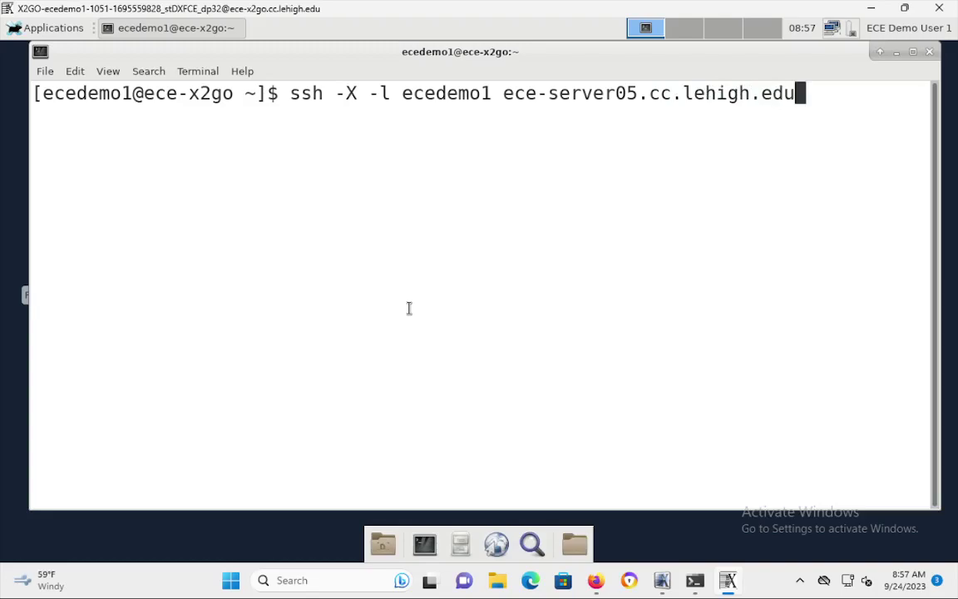
key("Return")
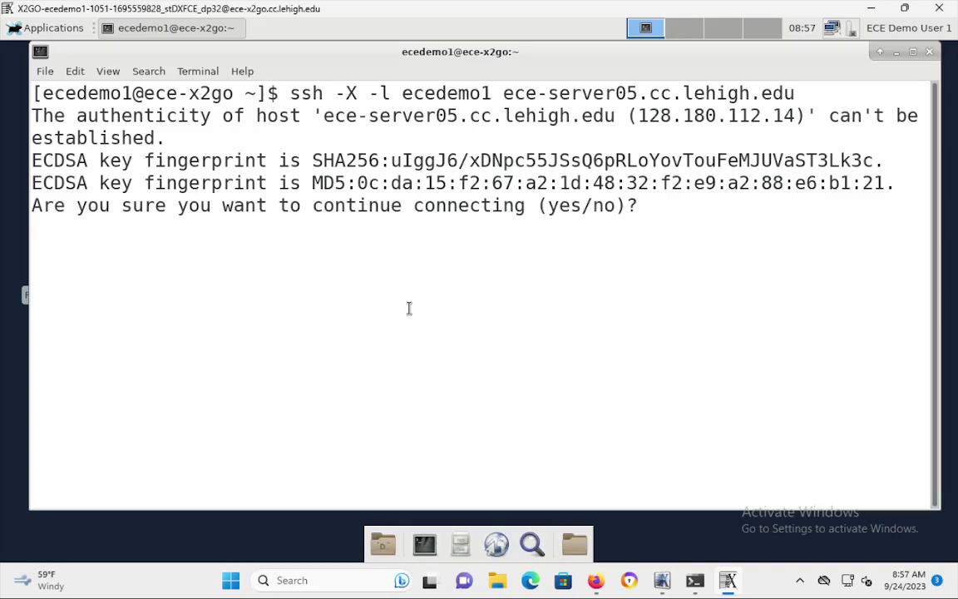
type("yes")
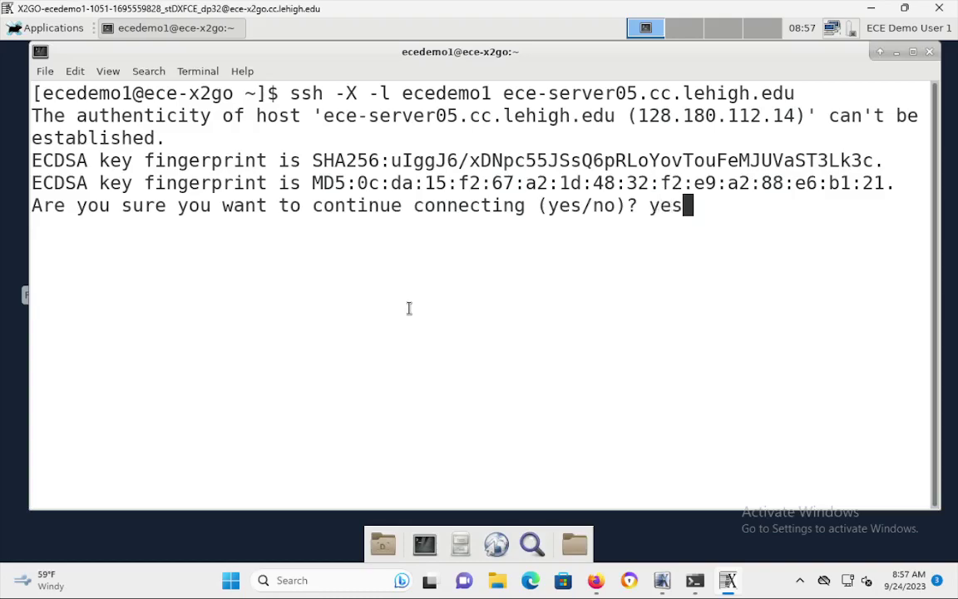
key("Return")
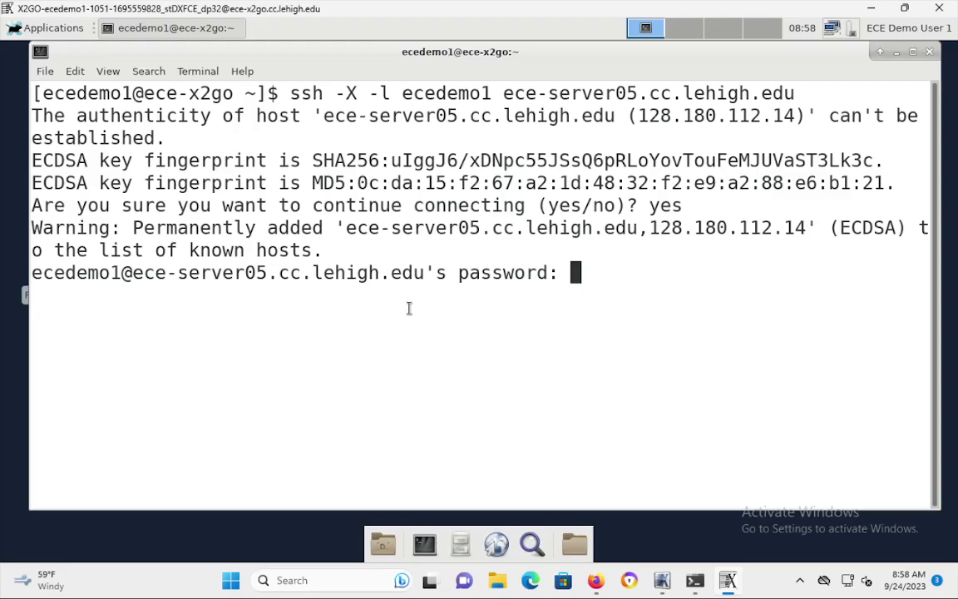
Log in to ece-server05 with the account password and list the home directory with ls.
key("Return")
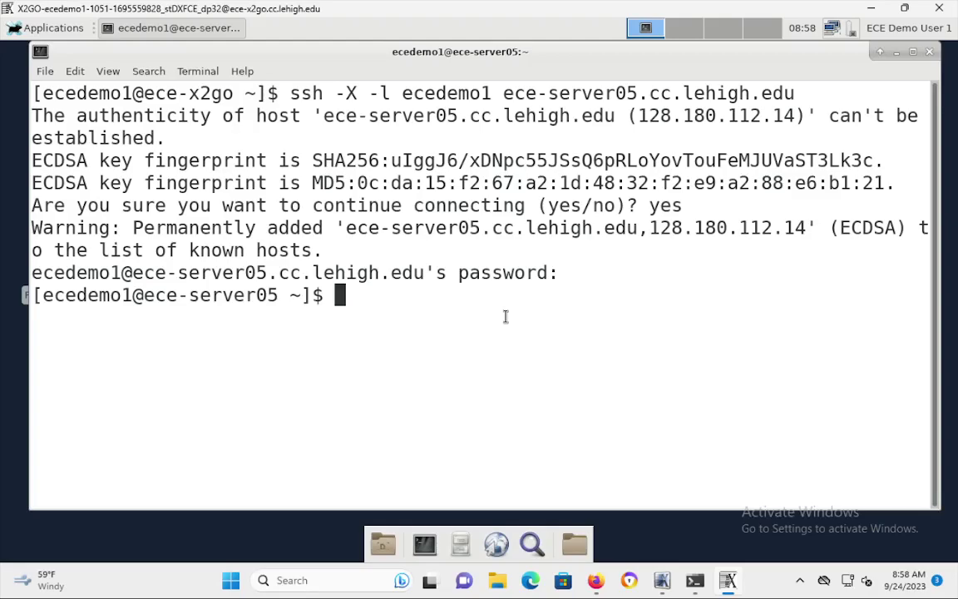
type("ls")
key("Return")
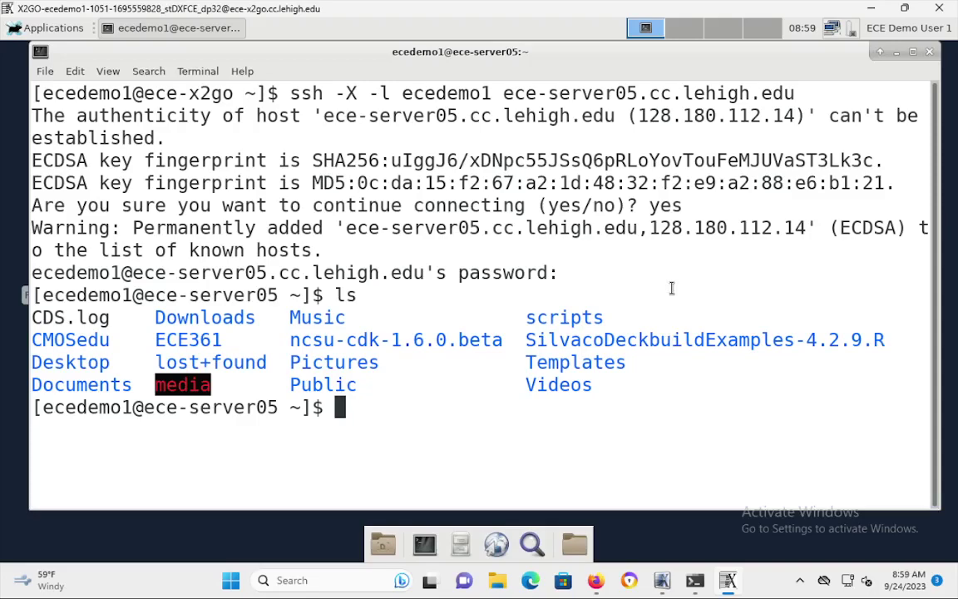
List the scripts folder and source scripts/silvaco-2022-tcad-env.sh to set up Silvaco.
type("ls ")
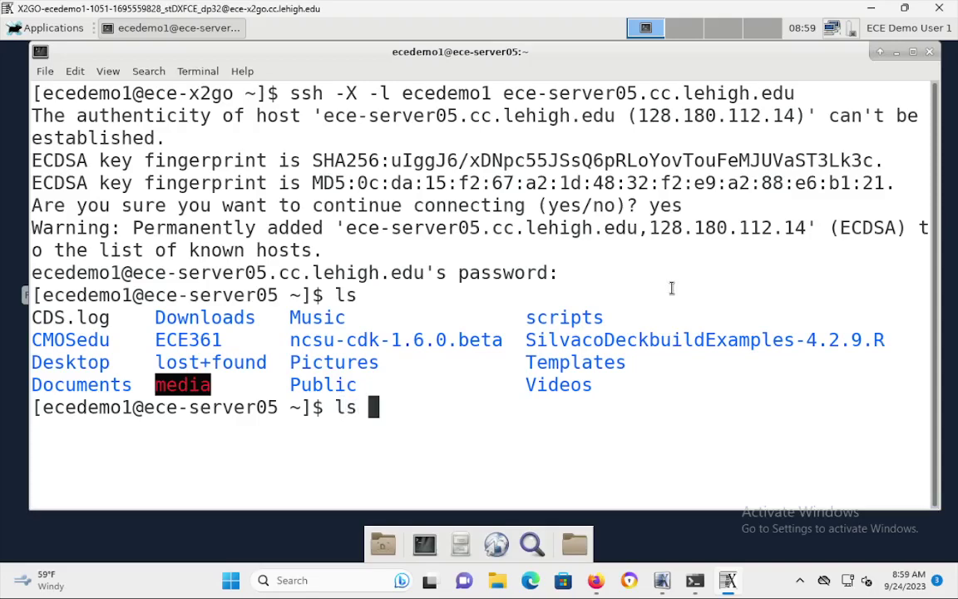
type("scr")
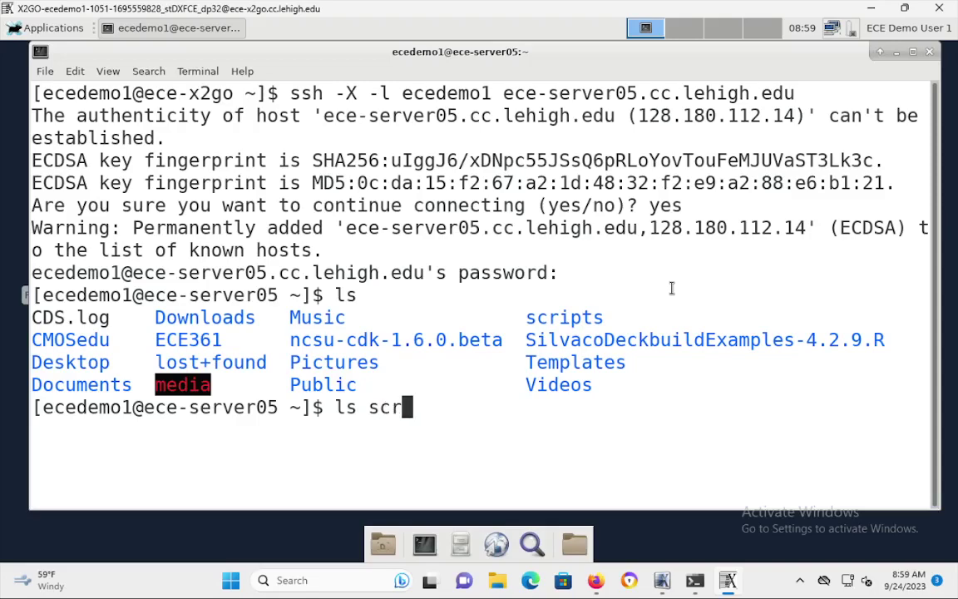
key("Tab")
key("Return")
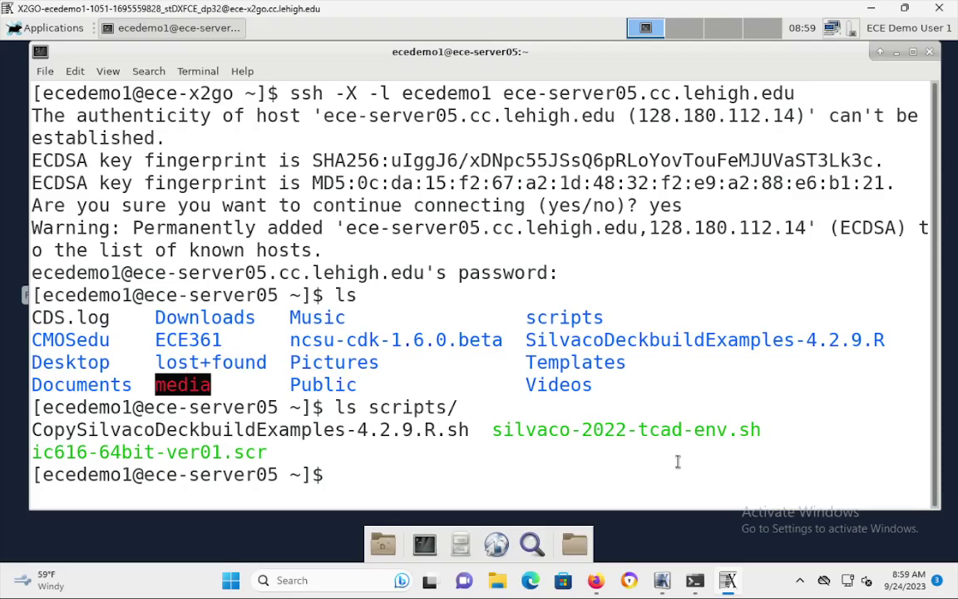
type("source ")
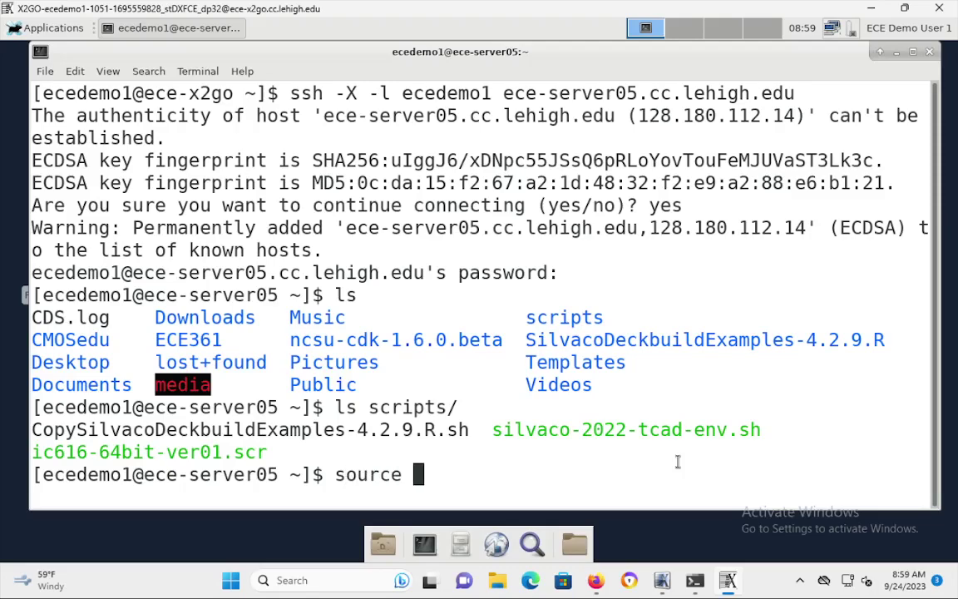
type("scri")
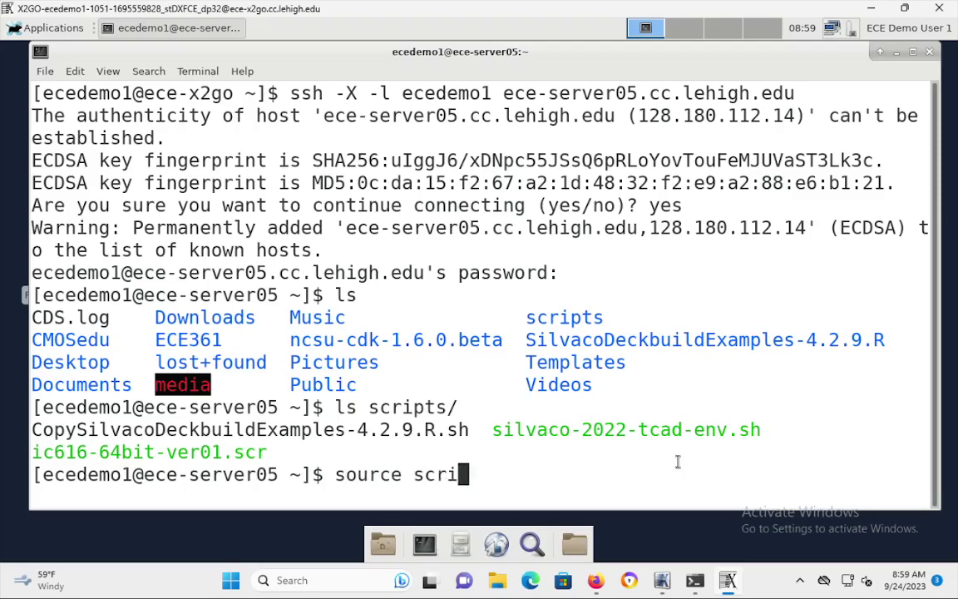
key("Tab")
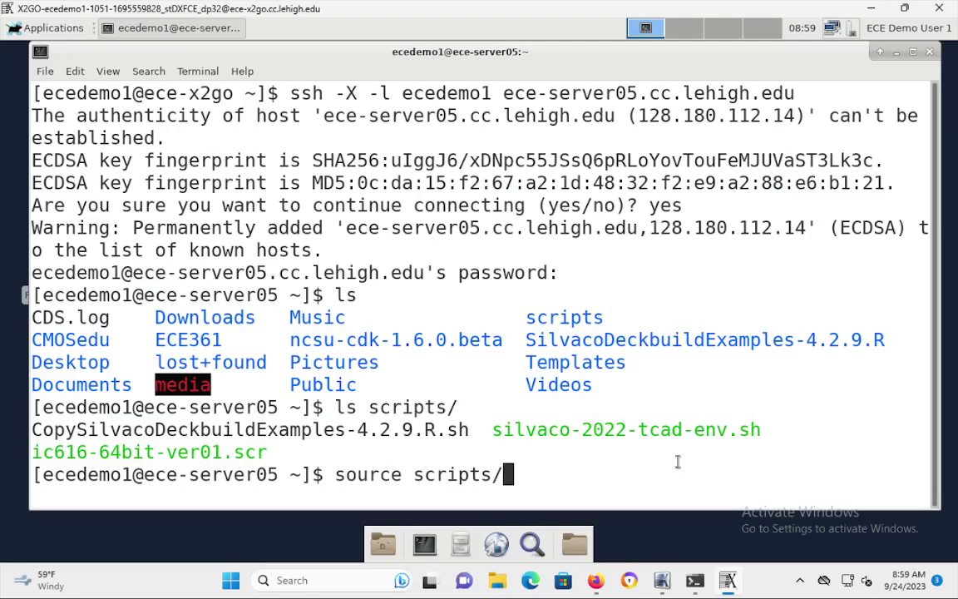
type("sil")
key("Tab")
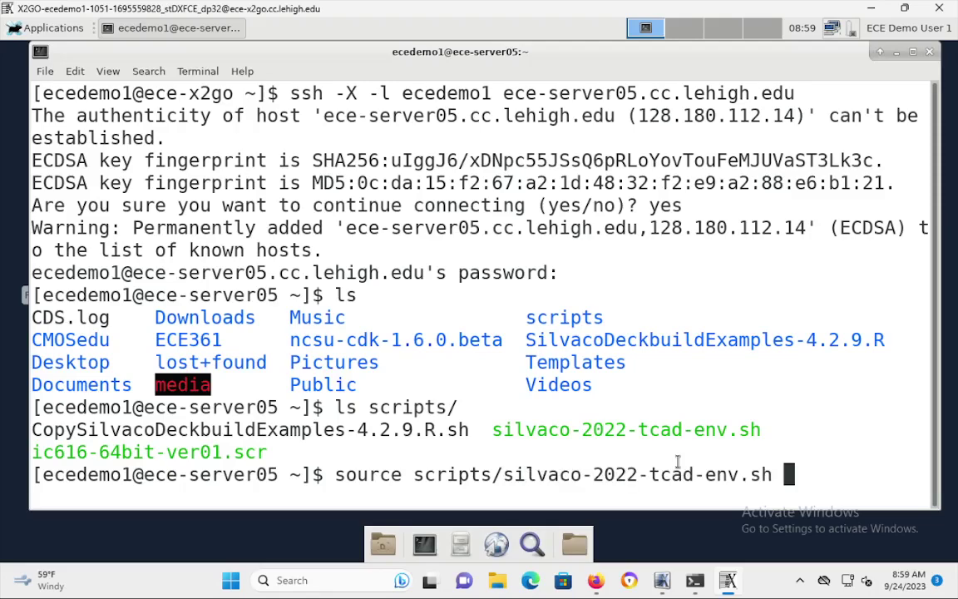
key("Return")
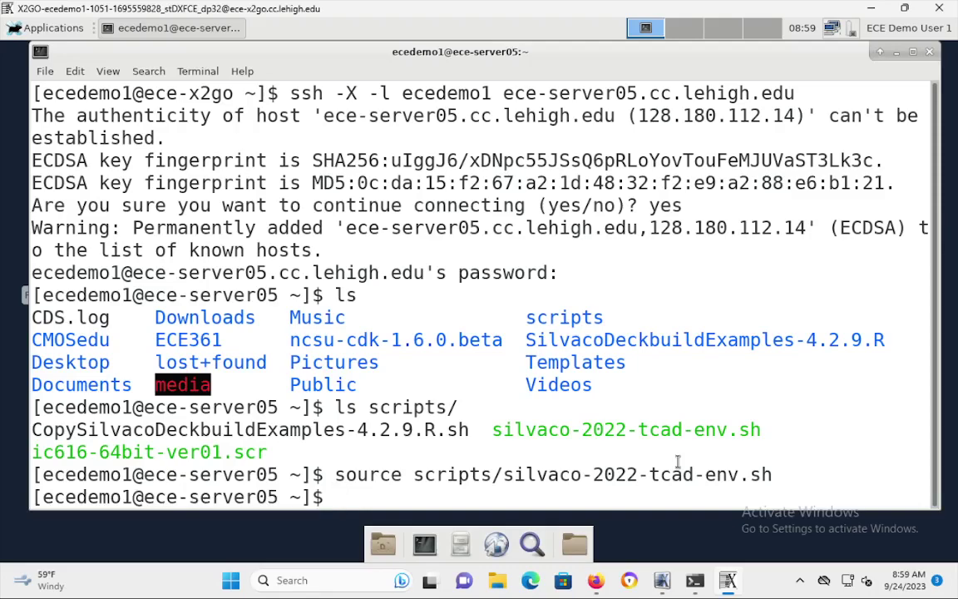
Start DeckBuild in the background with deckbuild &.
type("virt")
key("BackSpace")
key("BackSpace")
key("BackSpace")
key("BackSpace")
type("deckbuild")
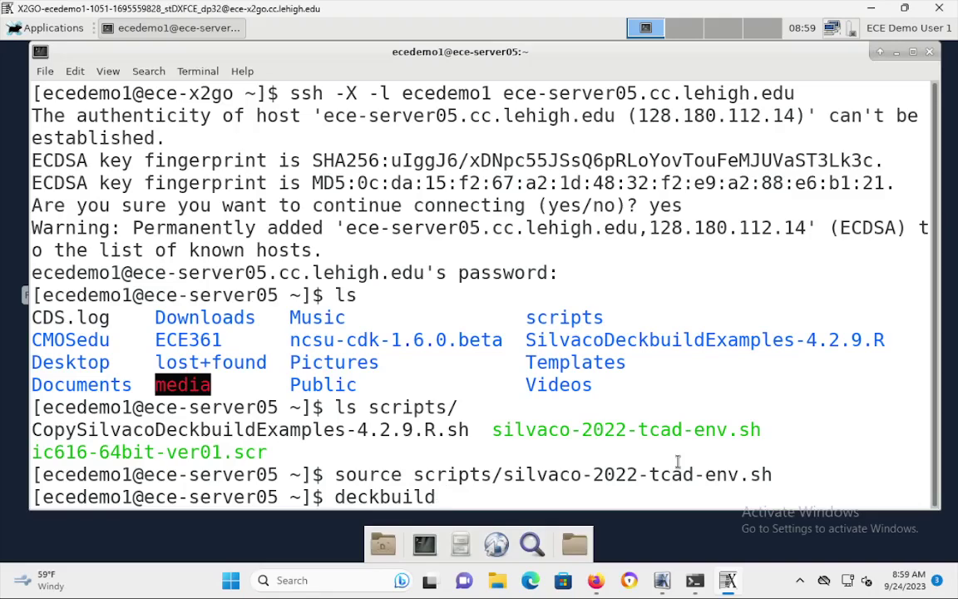
type(" &")
key("Return")
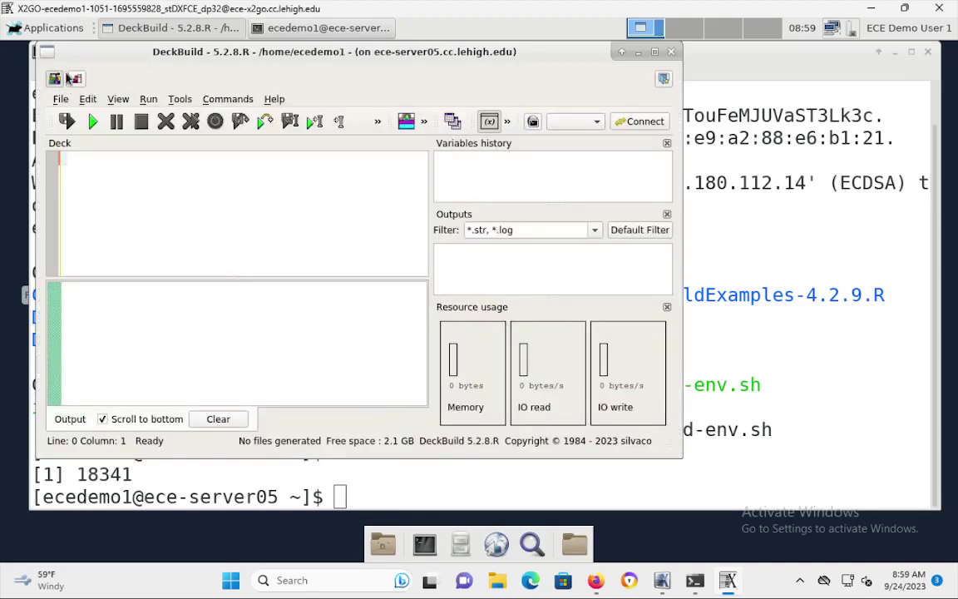
Open laserex01.in from SilvacoDeckbuildExamples-4.2.9.R/4.2.9.R/laser/laserex01 via File > Open.
left_click(61, 99)
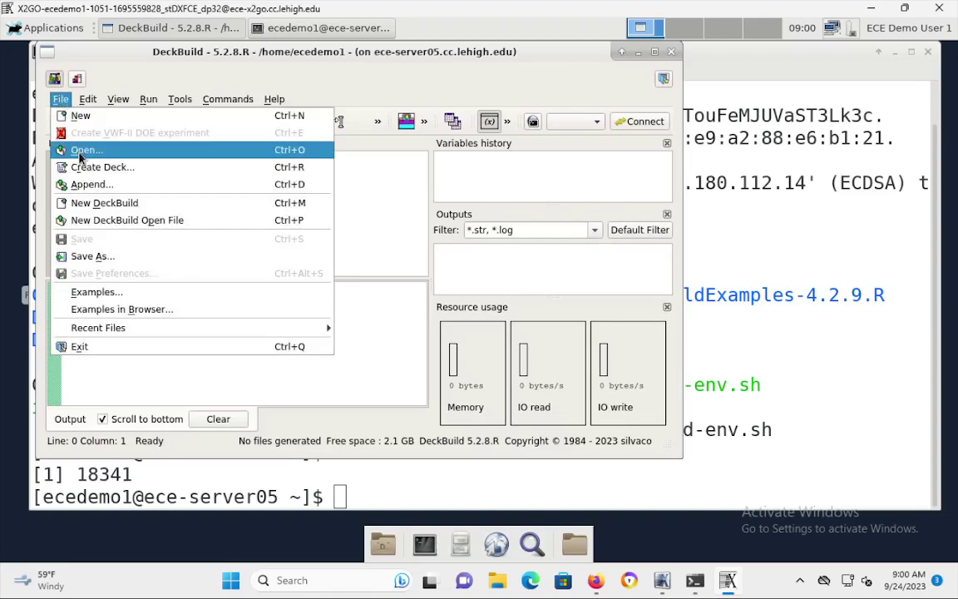
left_click(80, 155)
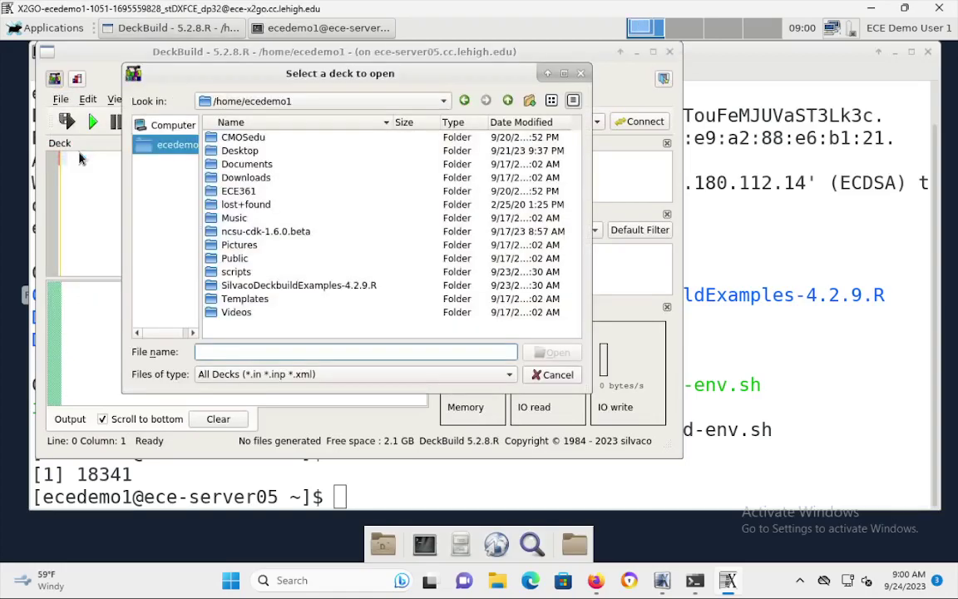
double_click(243, 289)
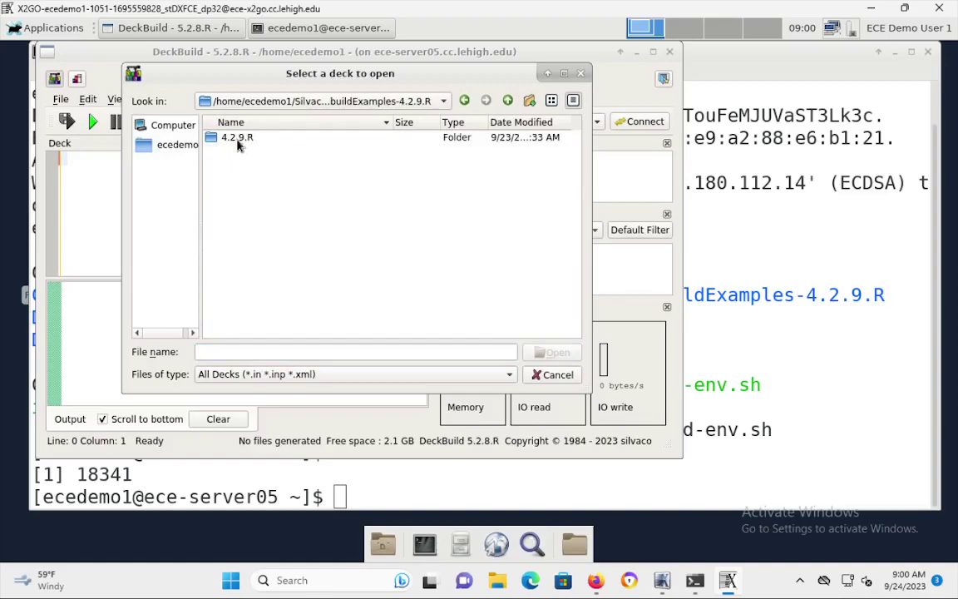
double_click(237, 139)
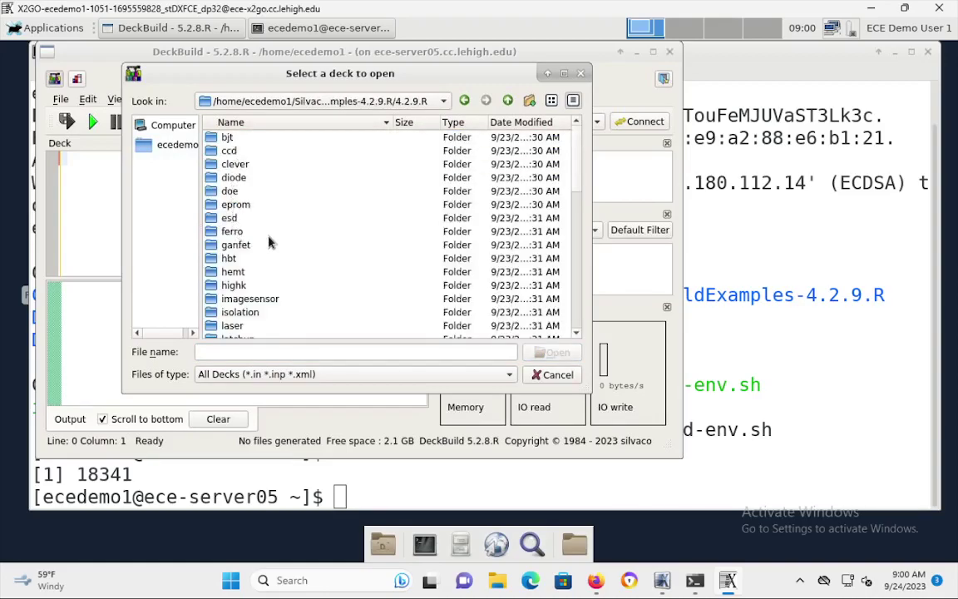
scroll(306, 231, "down", 1)
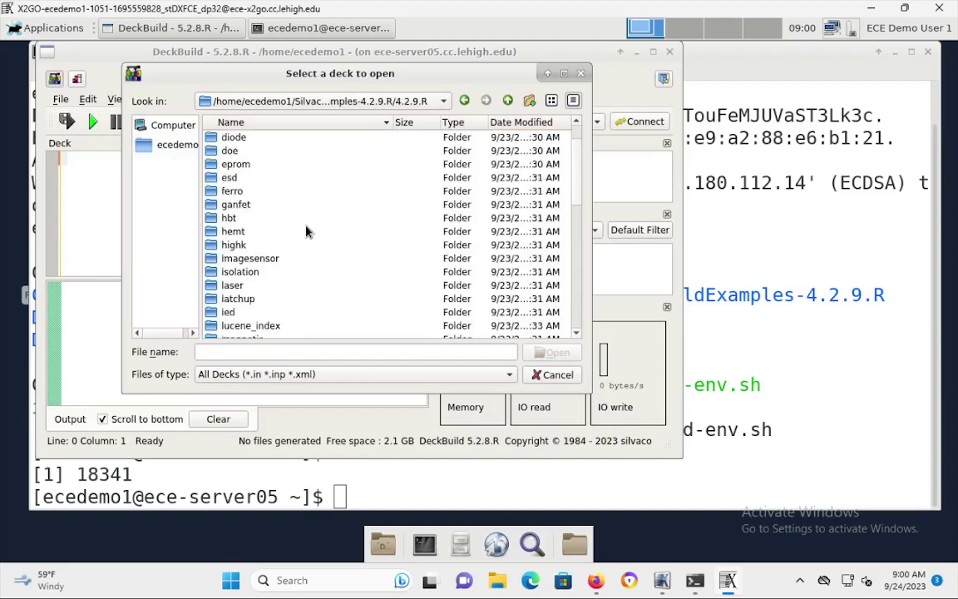
scroll(306, 232, "down", 3)
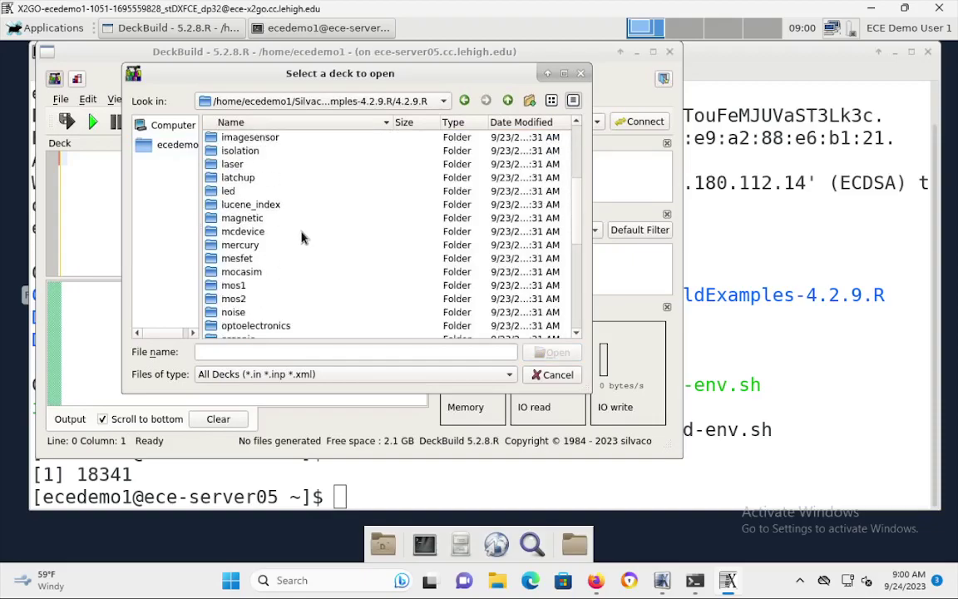
scroll(302, 238, "down", 1)
scroll(302, 238, "up", 2)
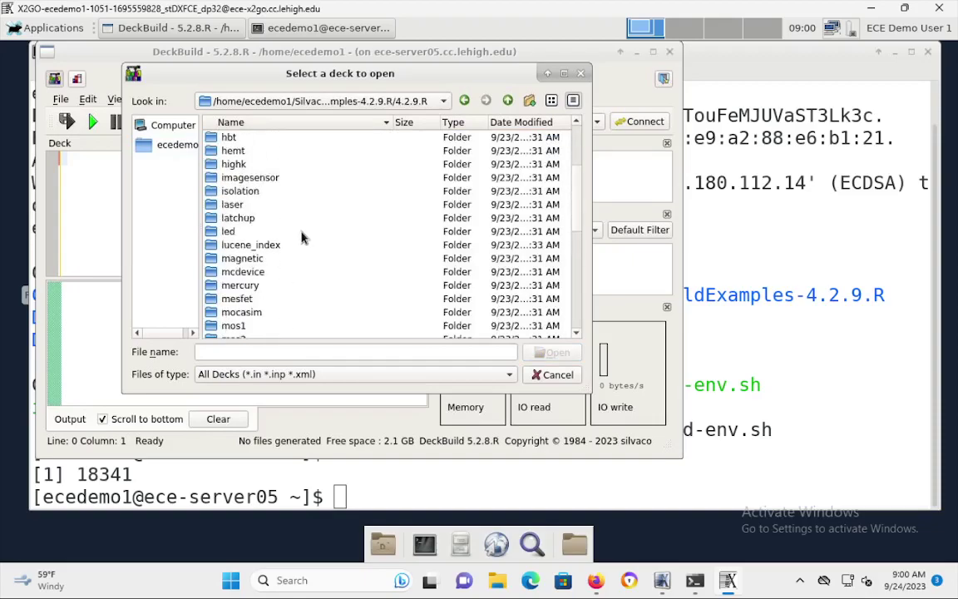
double_click(213, 208)
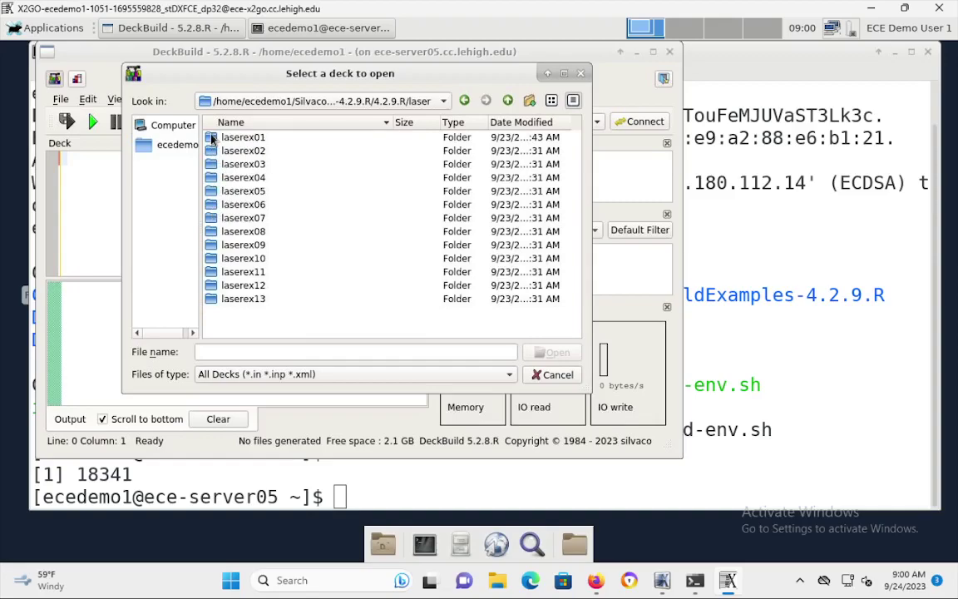
double_click(213, 138)
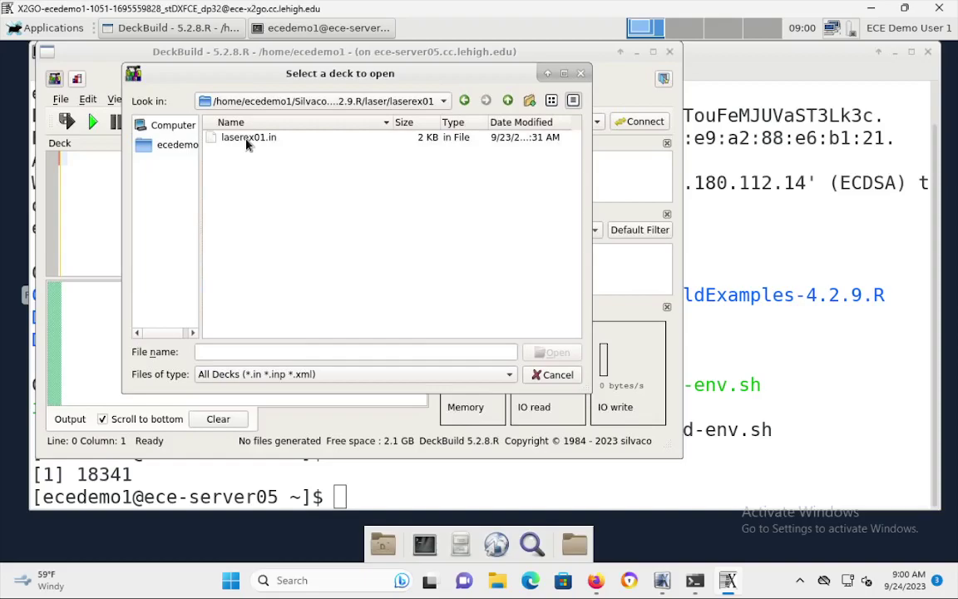
left_click(247, 139)
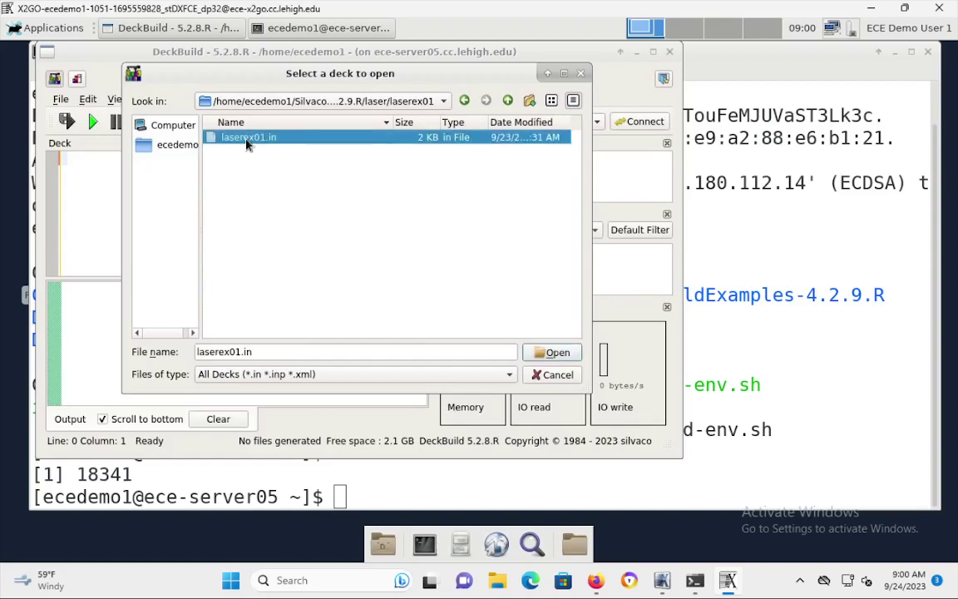
left_click(558, 354)
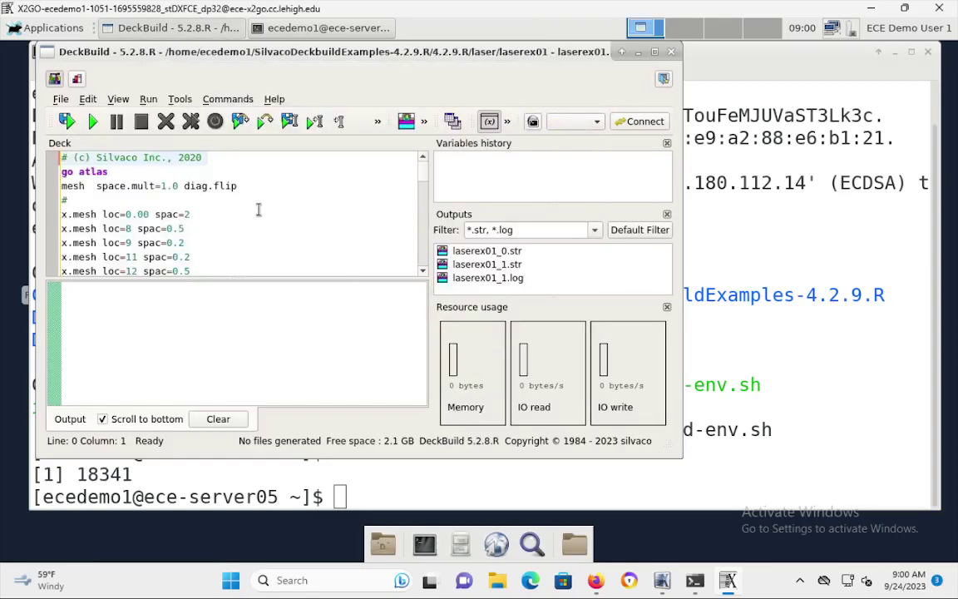
Look over the deck and Run menu, then run the whole laserex01 deck with Run/Continue.
scroll(330, 223, "down", 1)
scroll(330, 223, "down", 3)
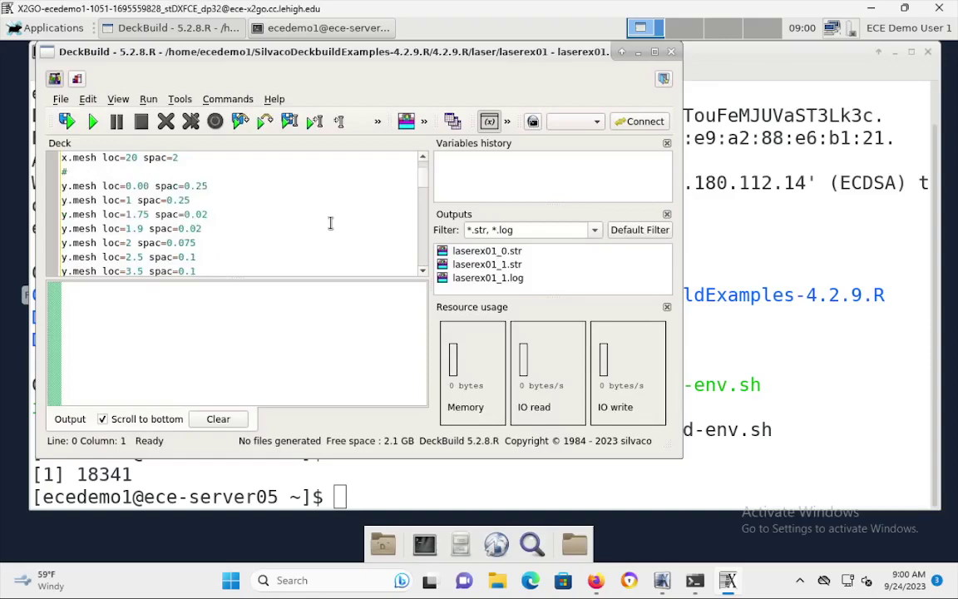
scroll(329, 226, "up", 4)
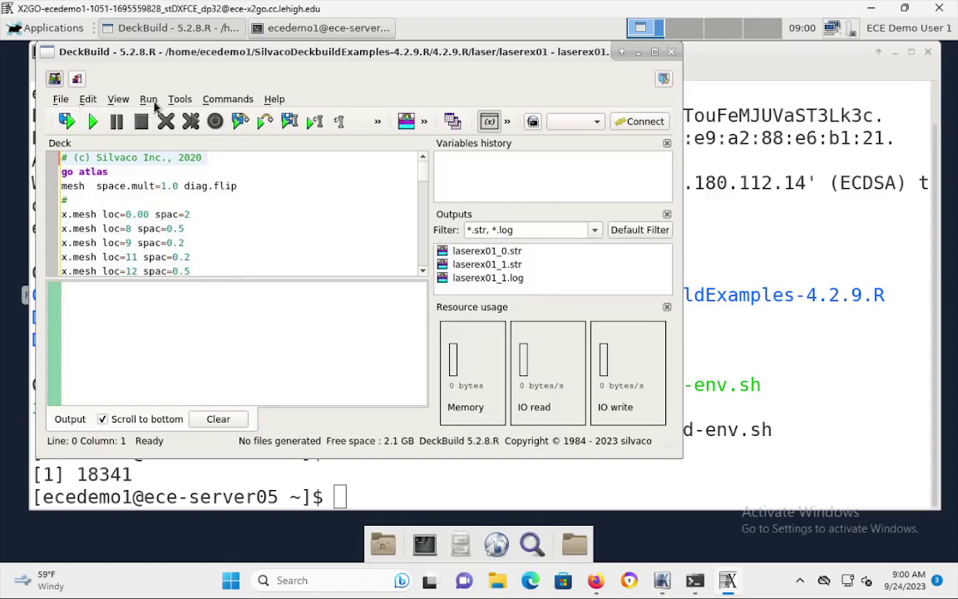
left_click(150, 100)
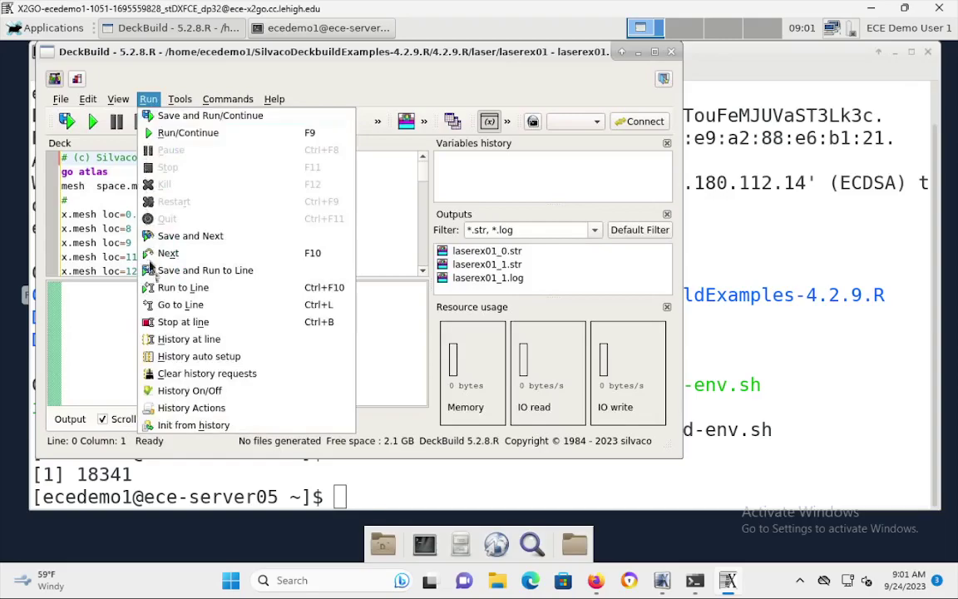
left_click(350, 76)
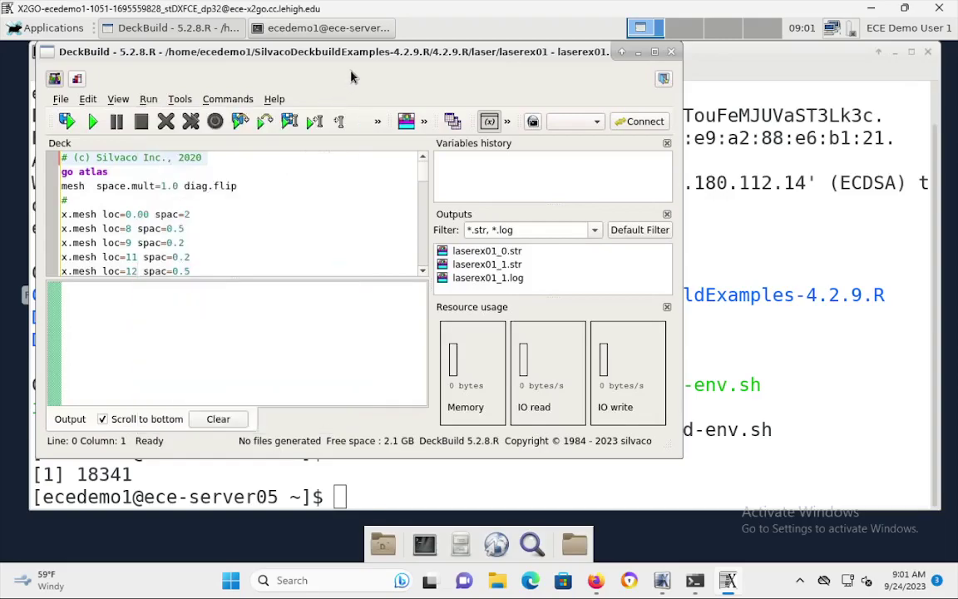
left_click(93, 122)
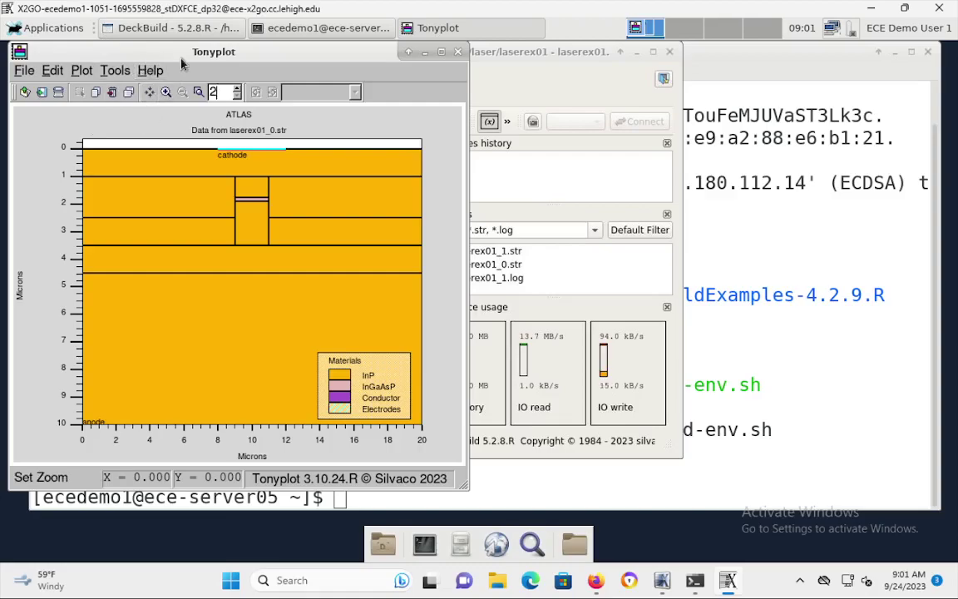
Spread out the intensity, laser-power, anode-current and gain plot windows, finishing with the gain plot in front.
left_click_drag(178, 57, 648, 71)
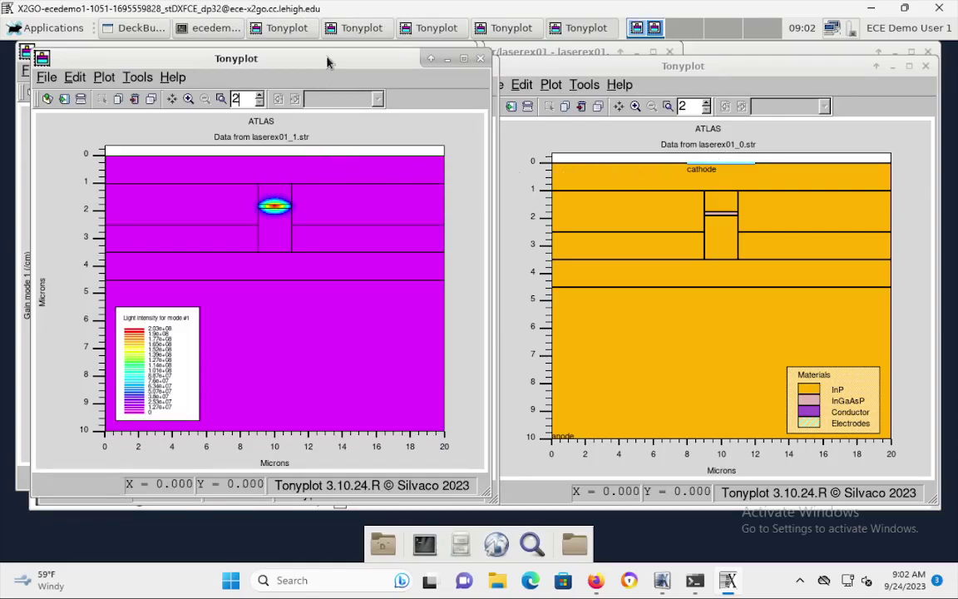
left_click_drag(327, 66, 756, 110)
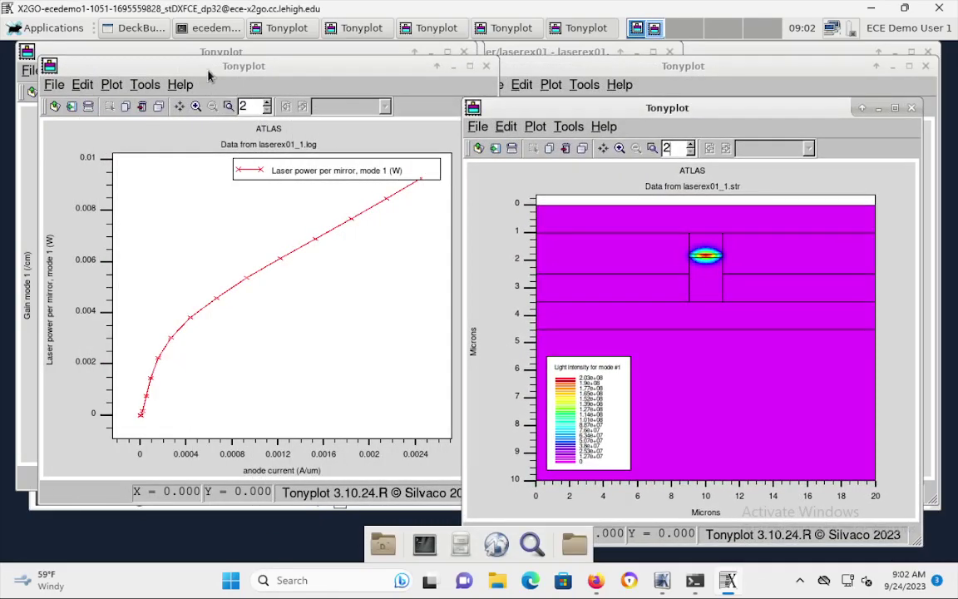
left_click_drag(212, 73, 583, 80)
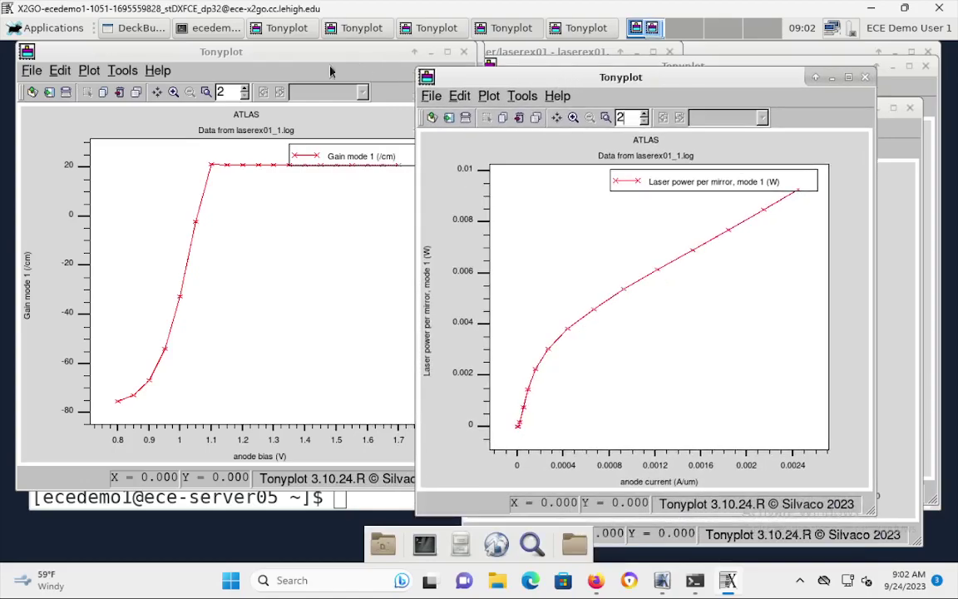
left_click_drag(273, 59, 690, 92)
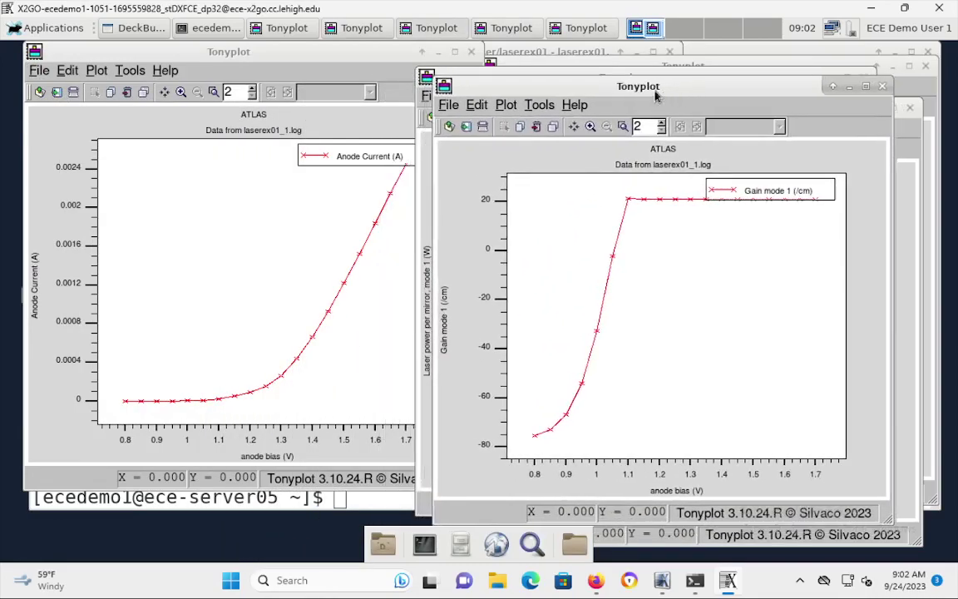
mouse_move(179, 57)
left_mouse_down()
mouse_move(225, 87)
mouse_move(366, 109)
mouse_move(226, 92)
mouse_move(198, 66)
mouse_move(174, 68)
left_mouse_up()
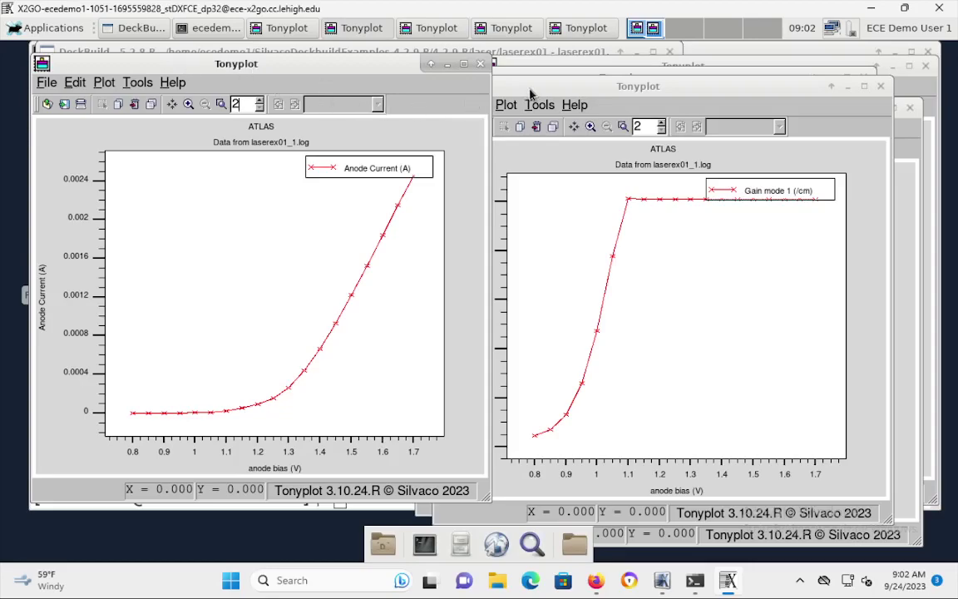
left_click_drag(539, 94, 145, 114)
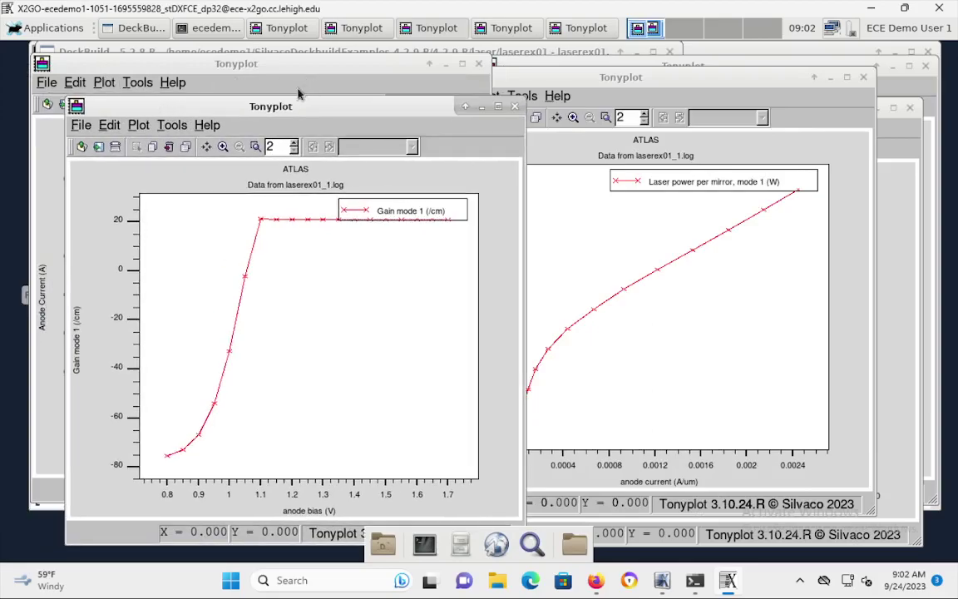
Exit the gain, anode-current and laser-power Tonyplot windows.
left_click(84, 132)
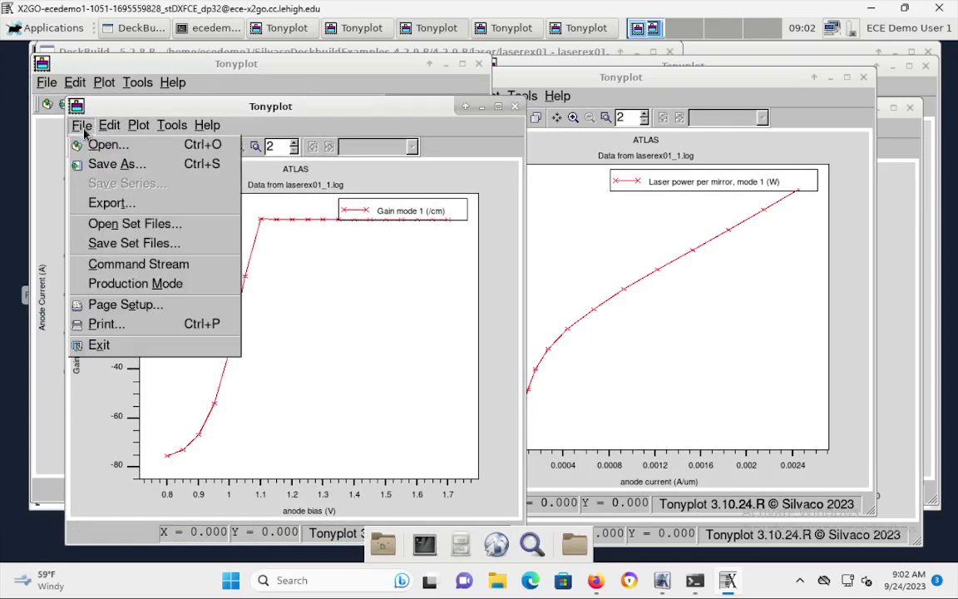
left_click(97, 346)
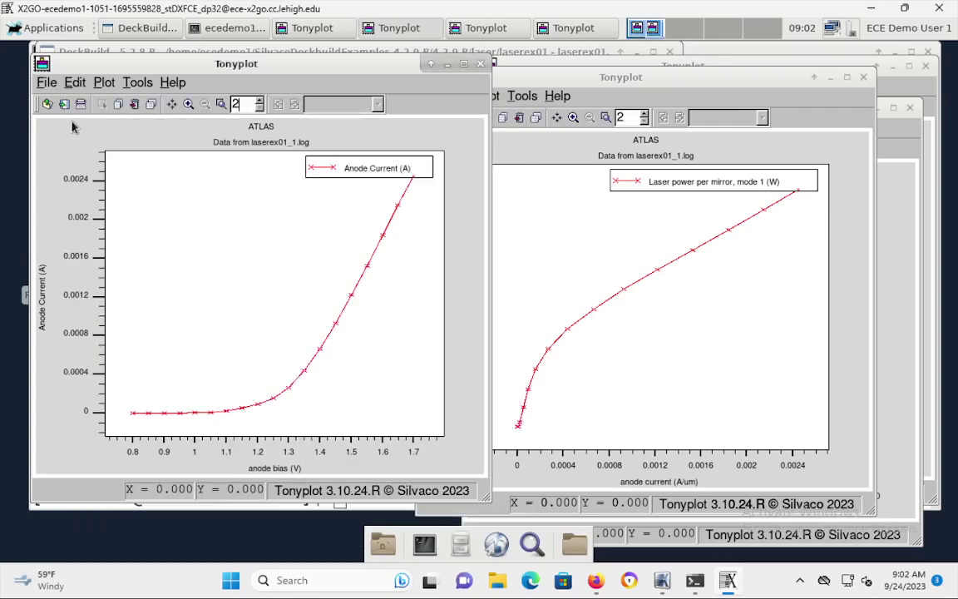
left_click(47, 83)
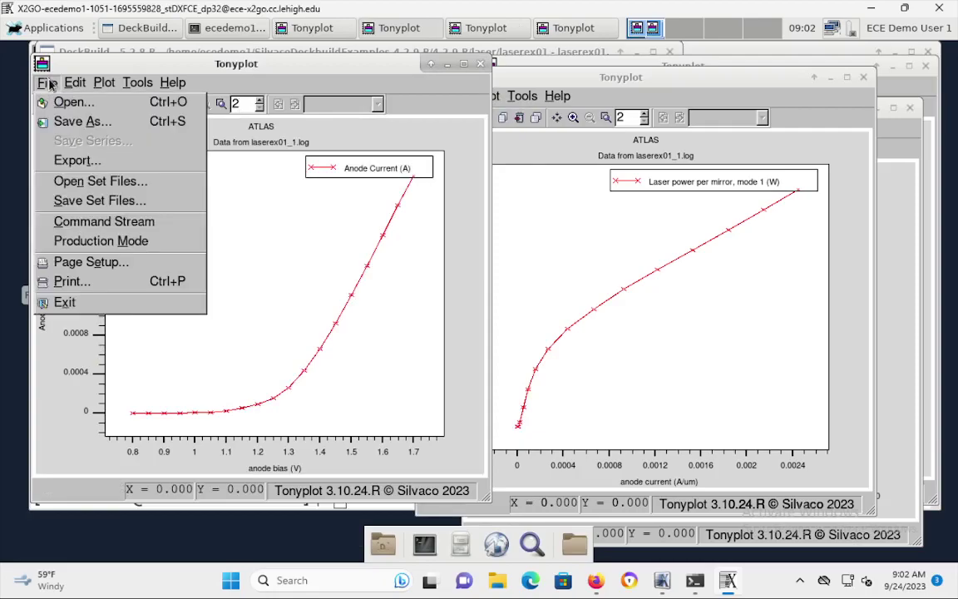
left_click(74, 308)
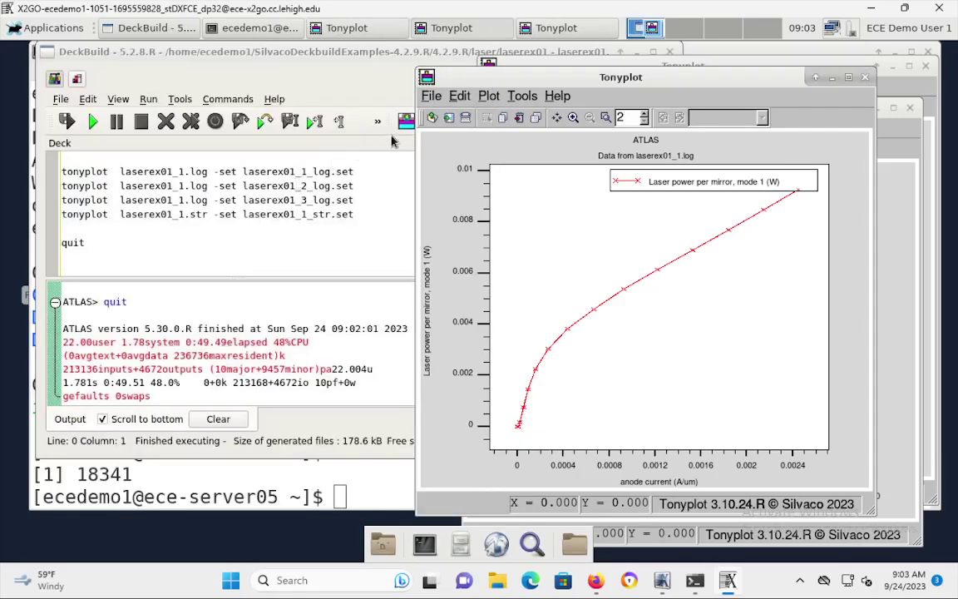
left_click(429, 97)
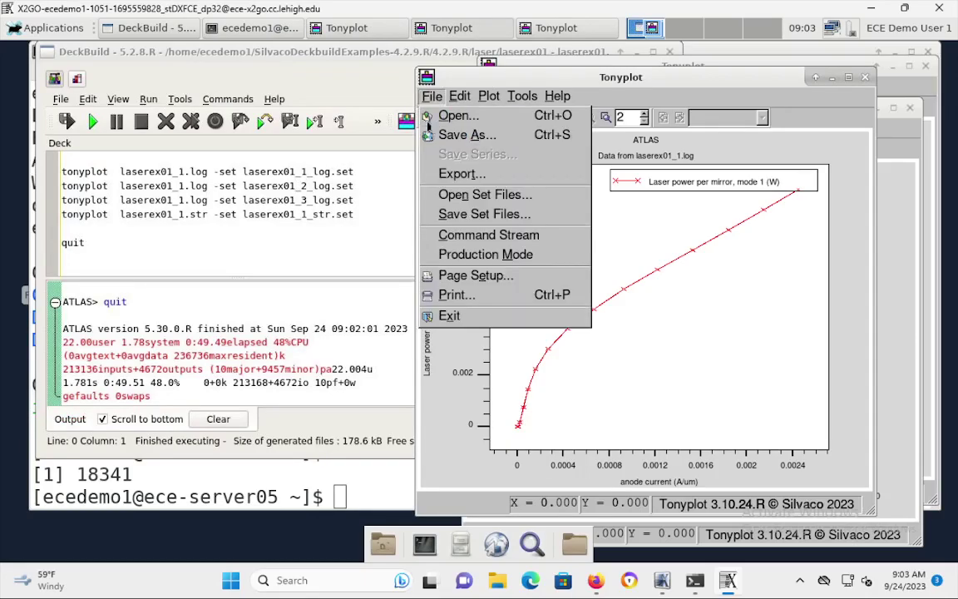
left_click(480, 323)
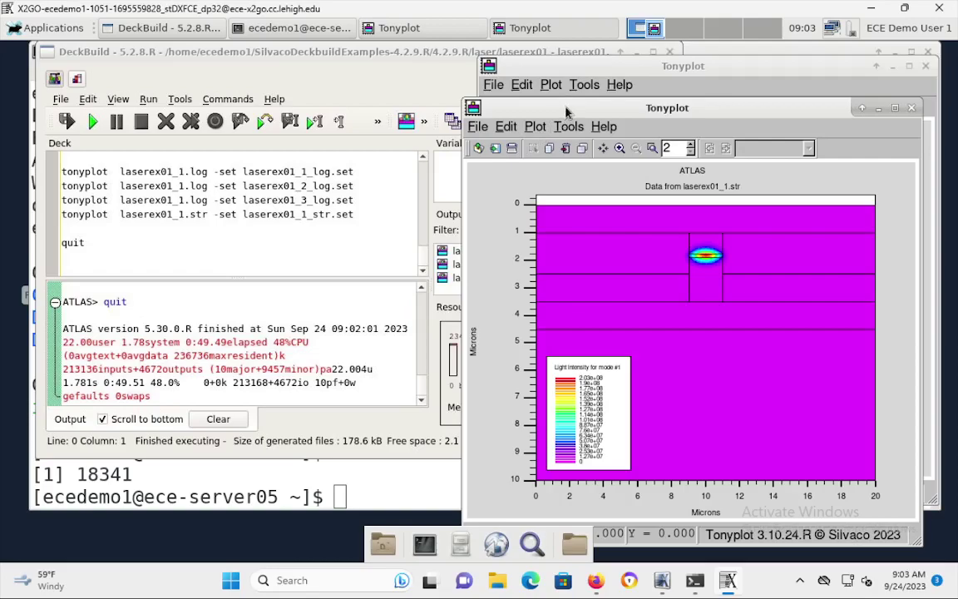
Exit the light-intensity plot and then the material plot, the last Tonyplot window.
left_click_drag(535, 102, 133, 85)
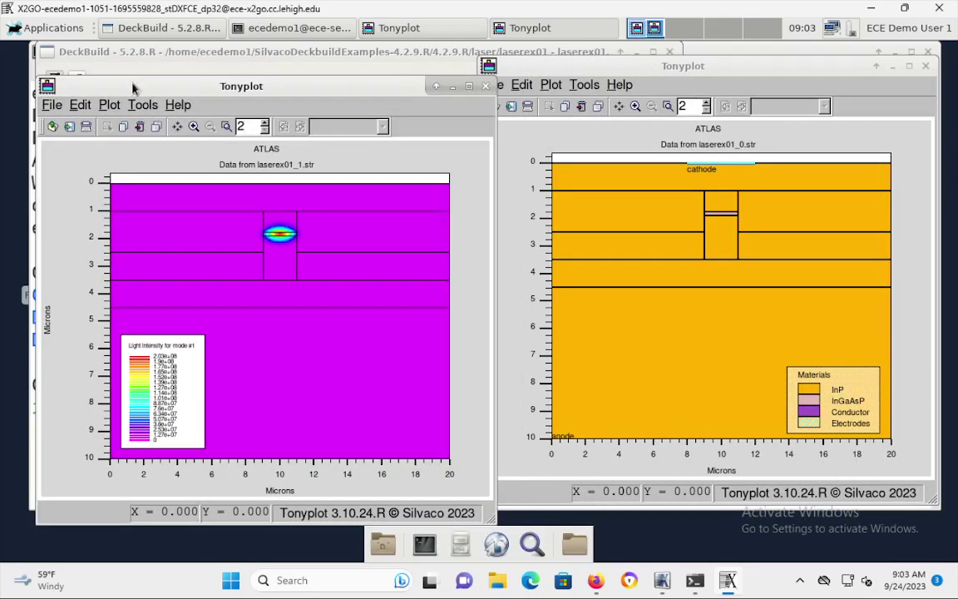
left_click(53, 110)
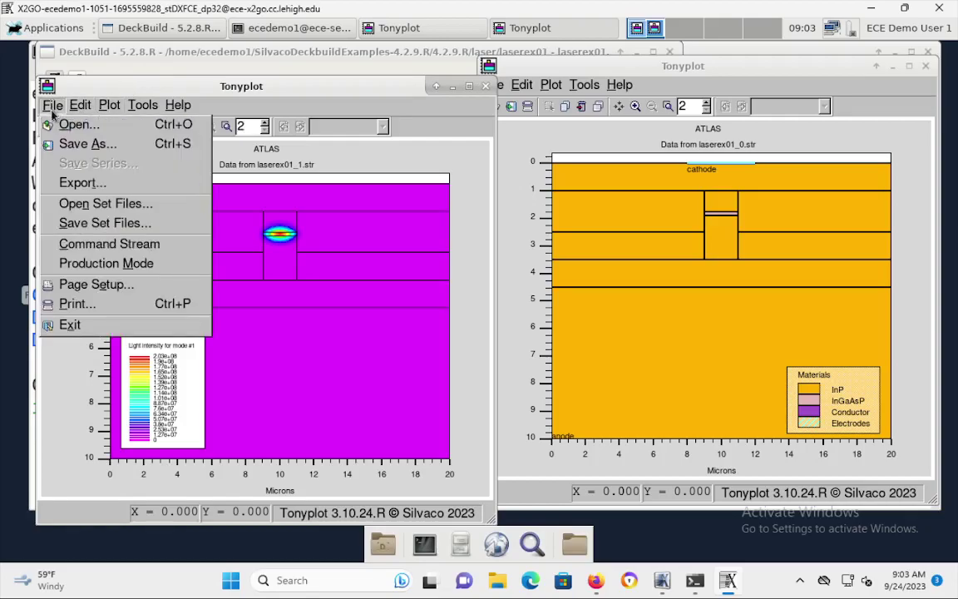
left_click(71, 327)
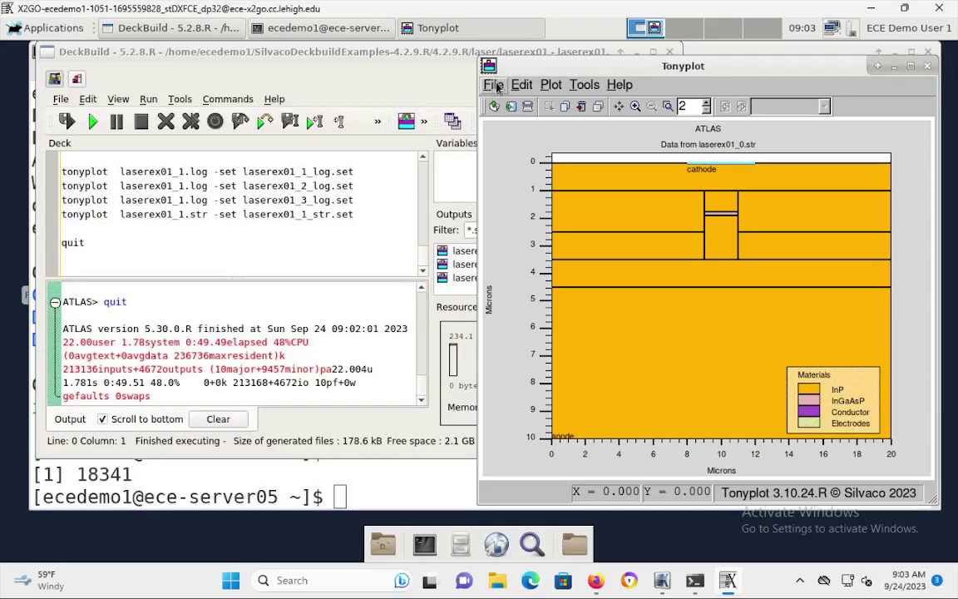
left_click(495, 86)
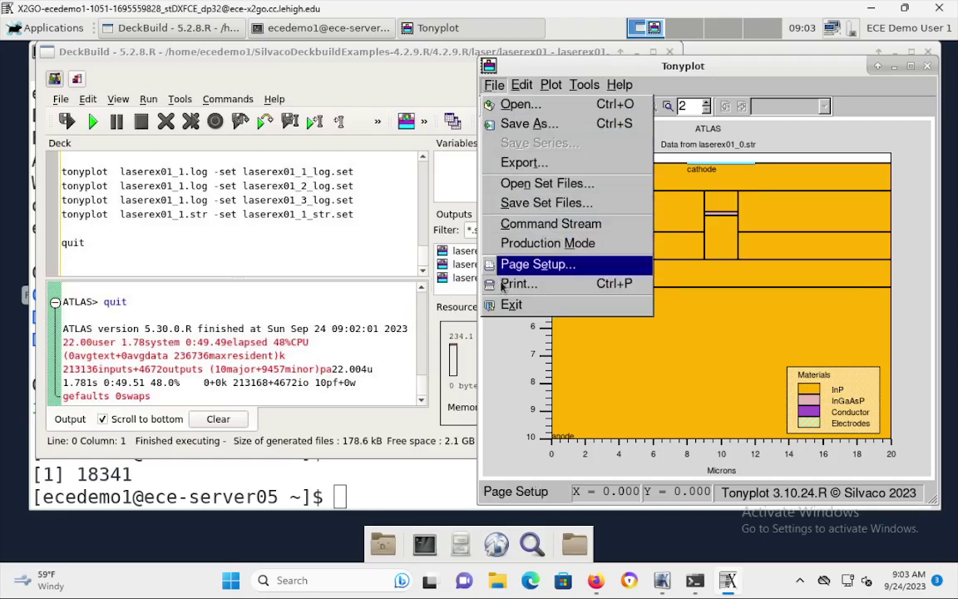
left_click(512, 306)
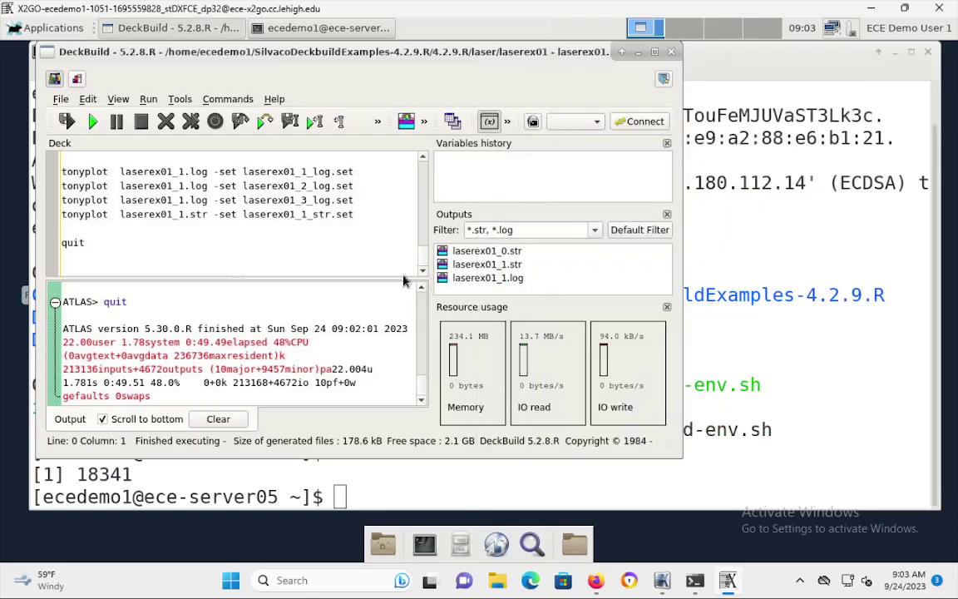
Exit DeckBuild and confirm deleting its 178.6 kB hidden history folder.
left_click(62, 99)
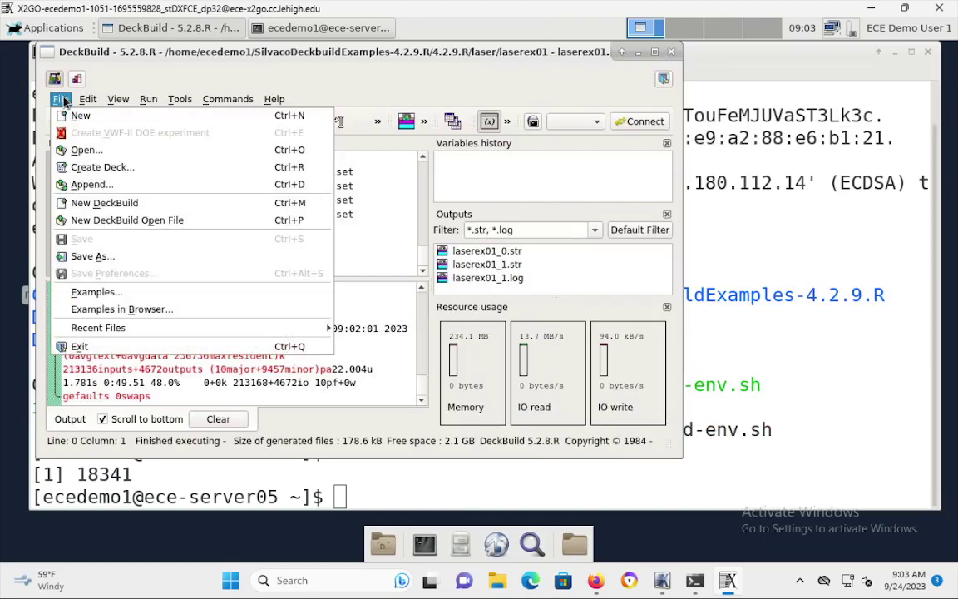
left_click(130, 349)
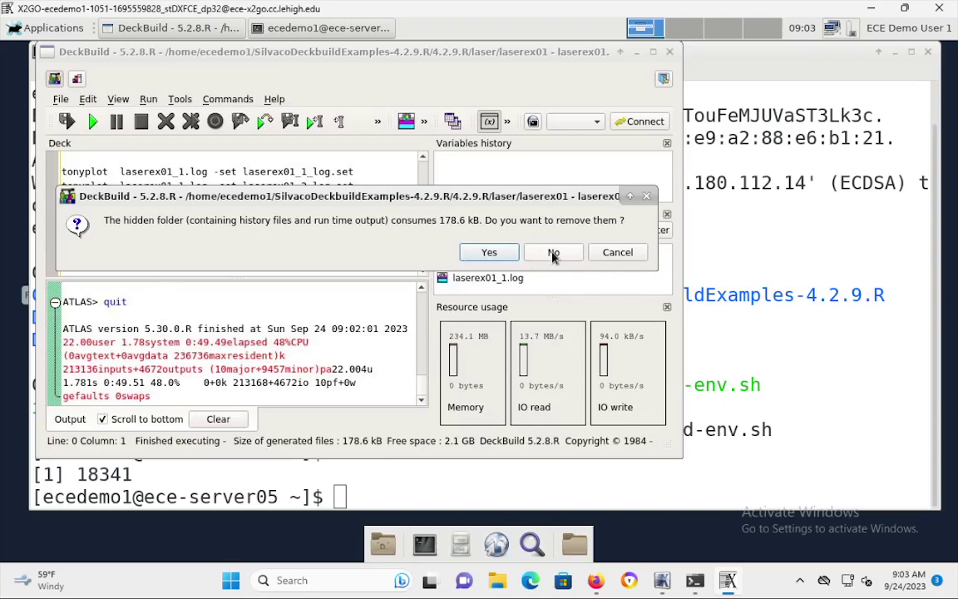
left_click(489, 253)
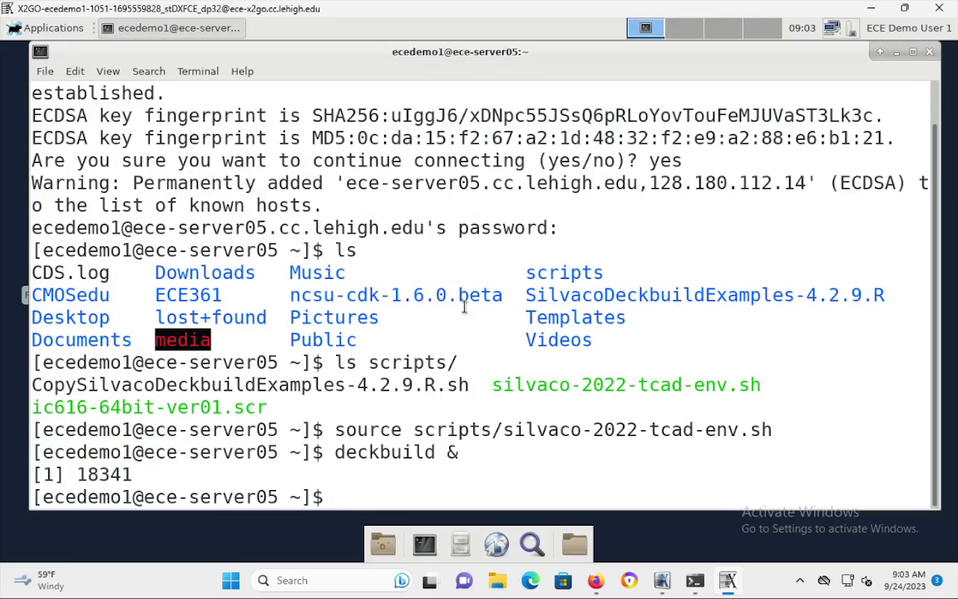
Exit the ece-server05 ssh shell, using Ctrl+C when it hangs, then exit the local terminal.
type("exit")
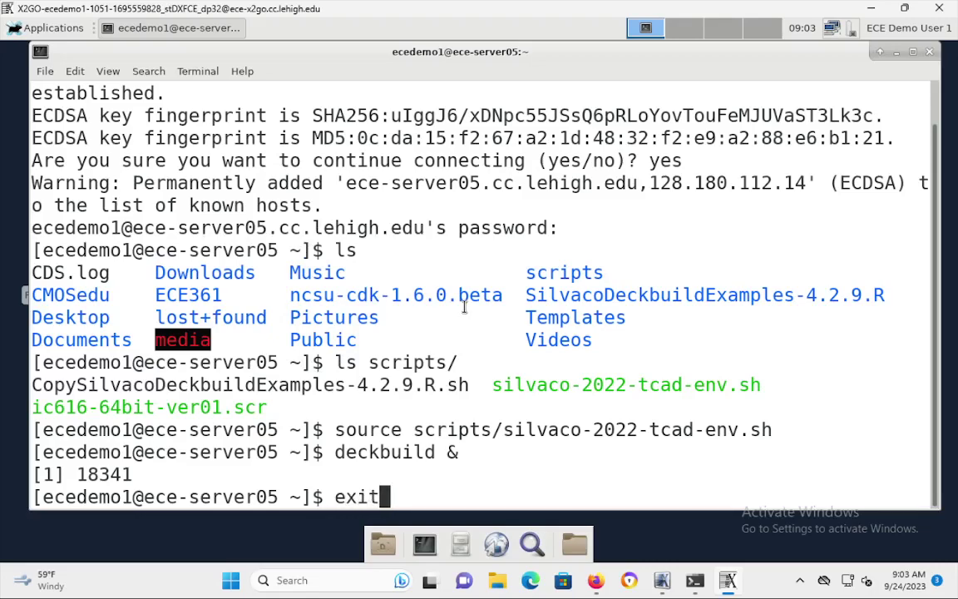
key("Return")
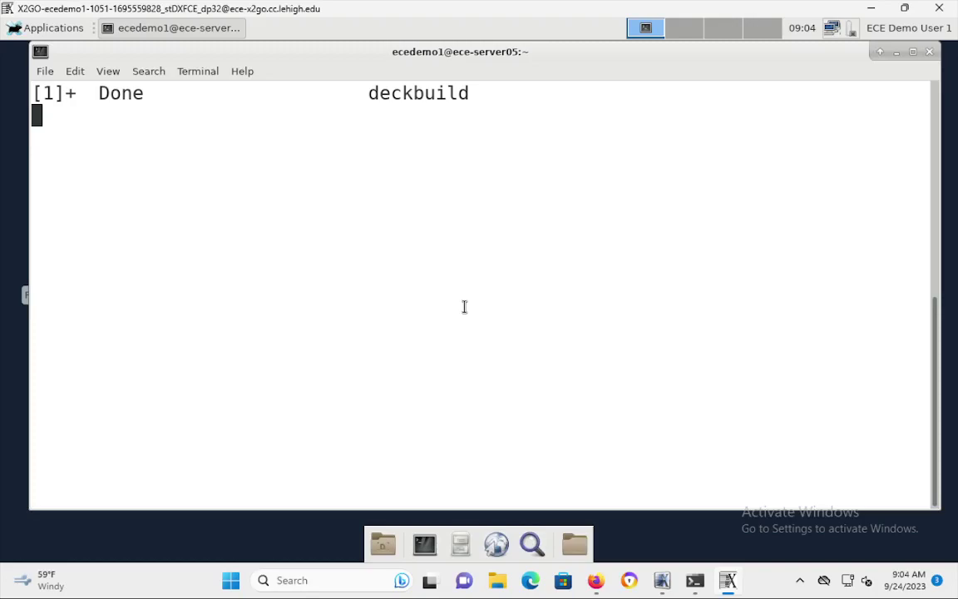
key("ctrl+c")
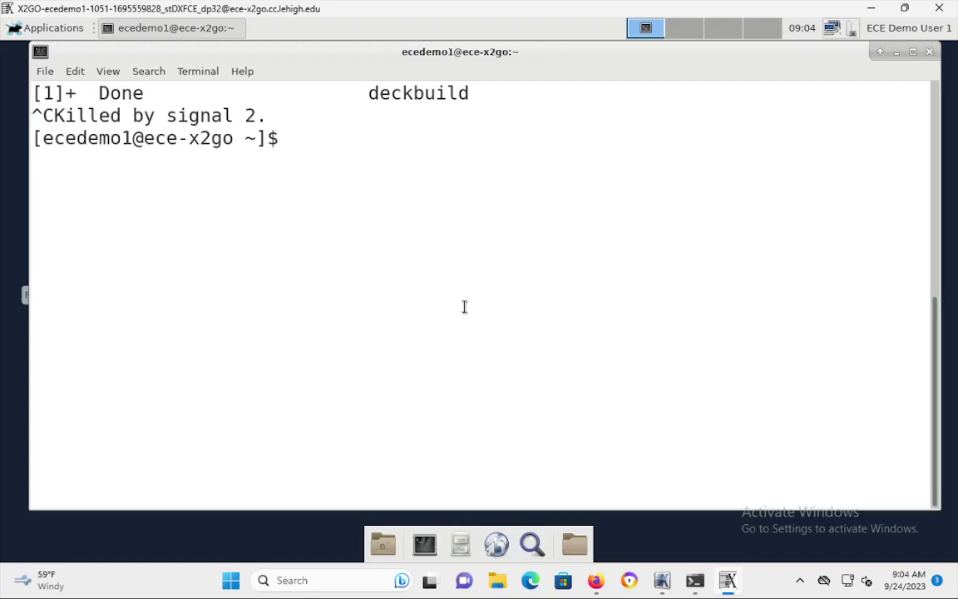
type("exit")
key("Return")
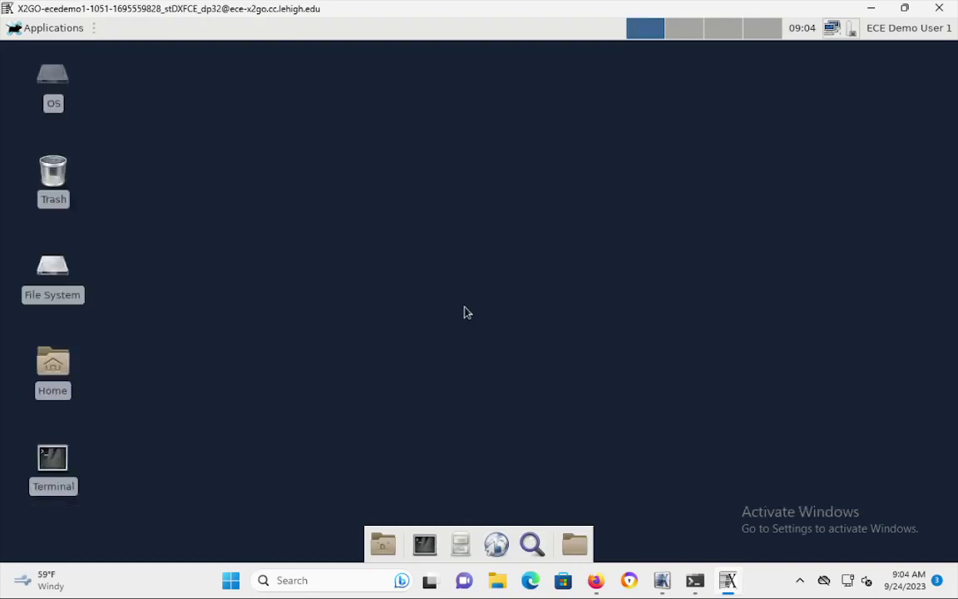
Choose Log Out... from the user menu in the top panel.
left_click(930, 34)
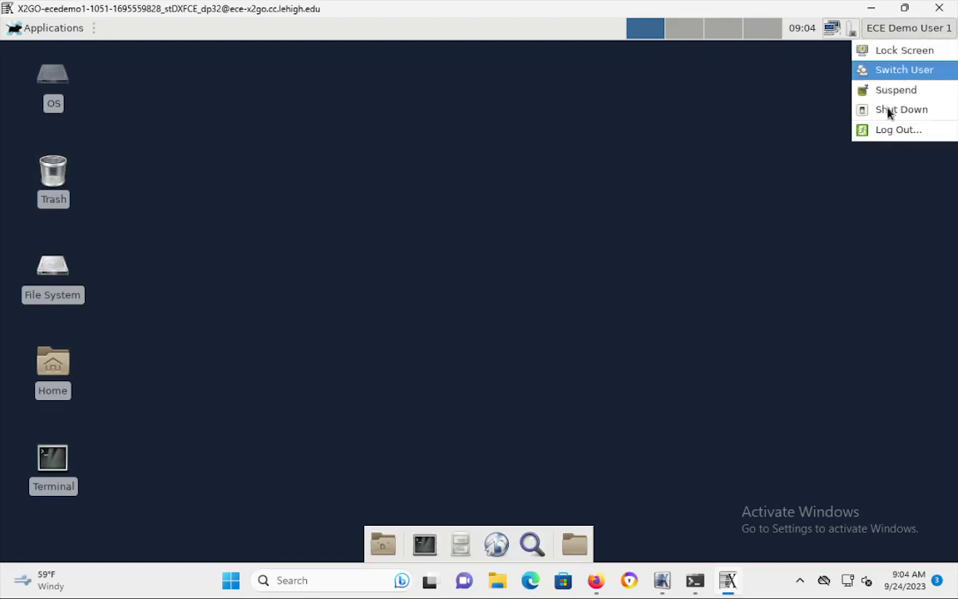
left_click(889, 135)
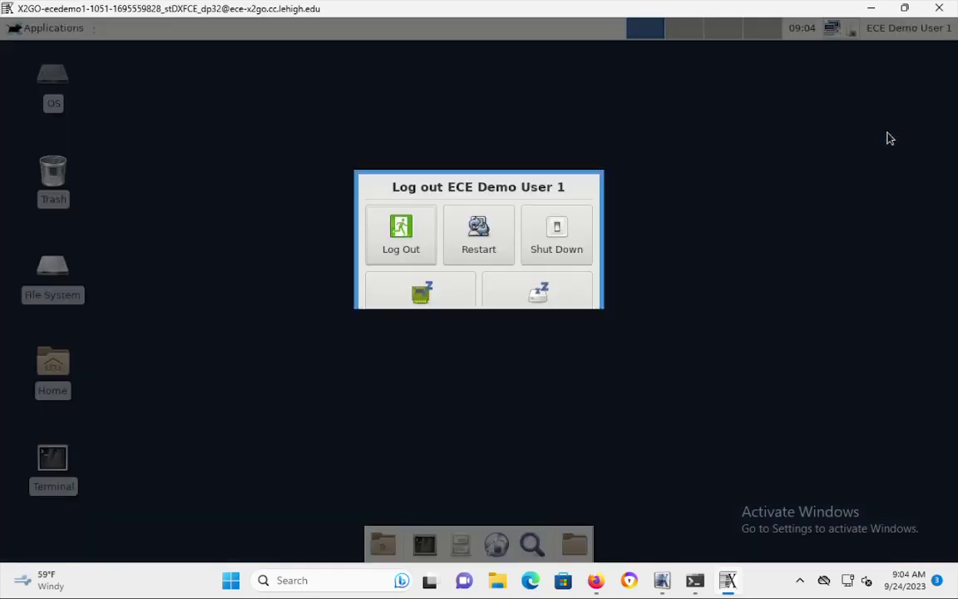